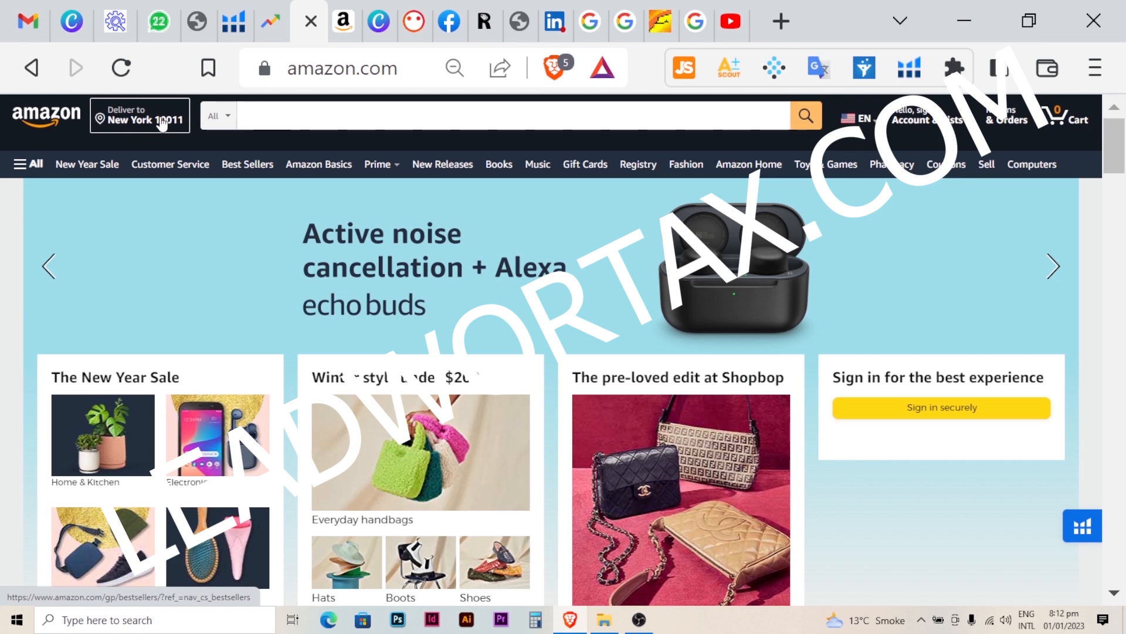
Search Amazon for "cotton socks".
{"action": "left_click", "coordinate": [329, 120]}
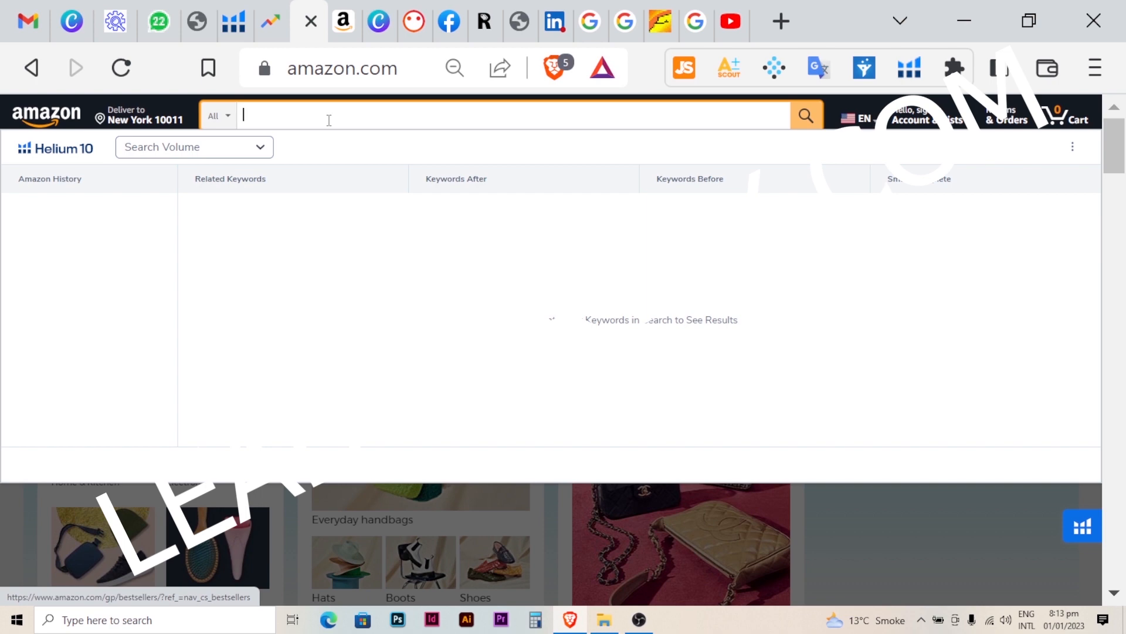
{"action": "type", "text": "cotton"}
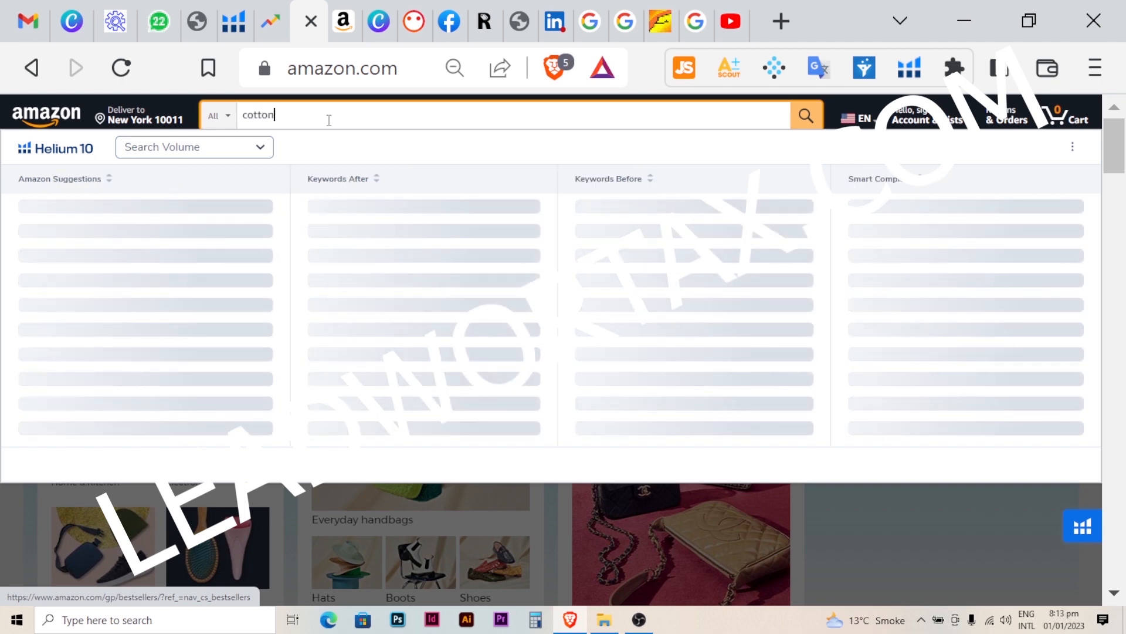
{"action": "type", "text": " socks"}
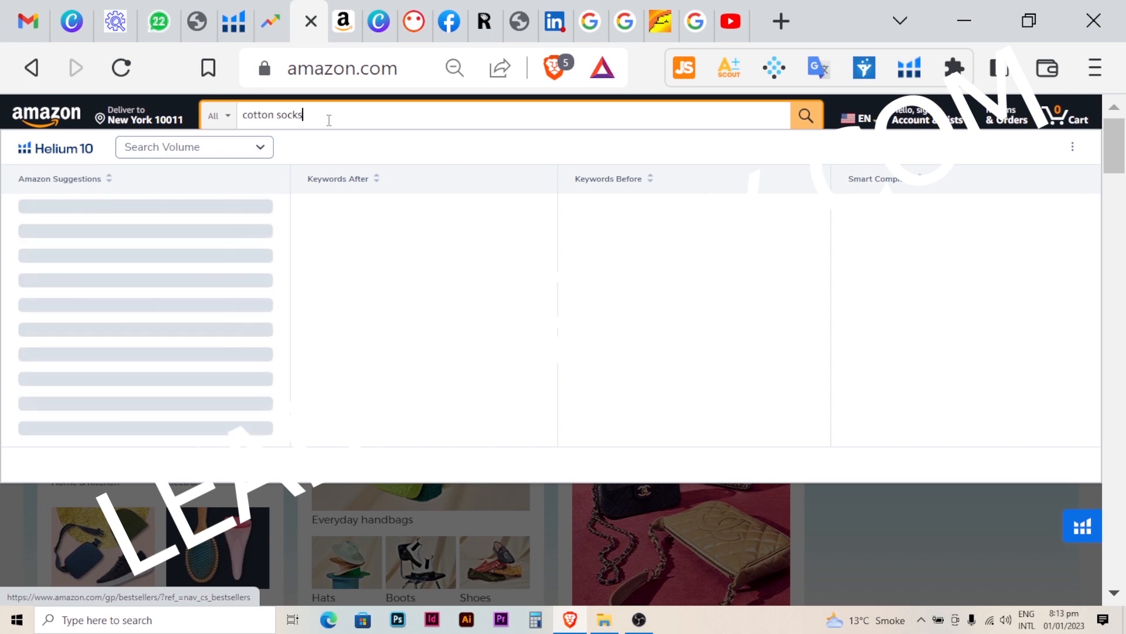
{"action": "key", "text": "Return"}
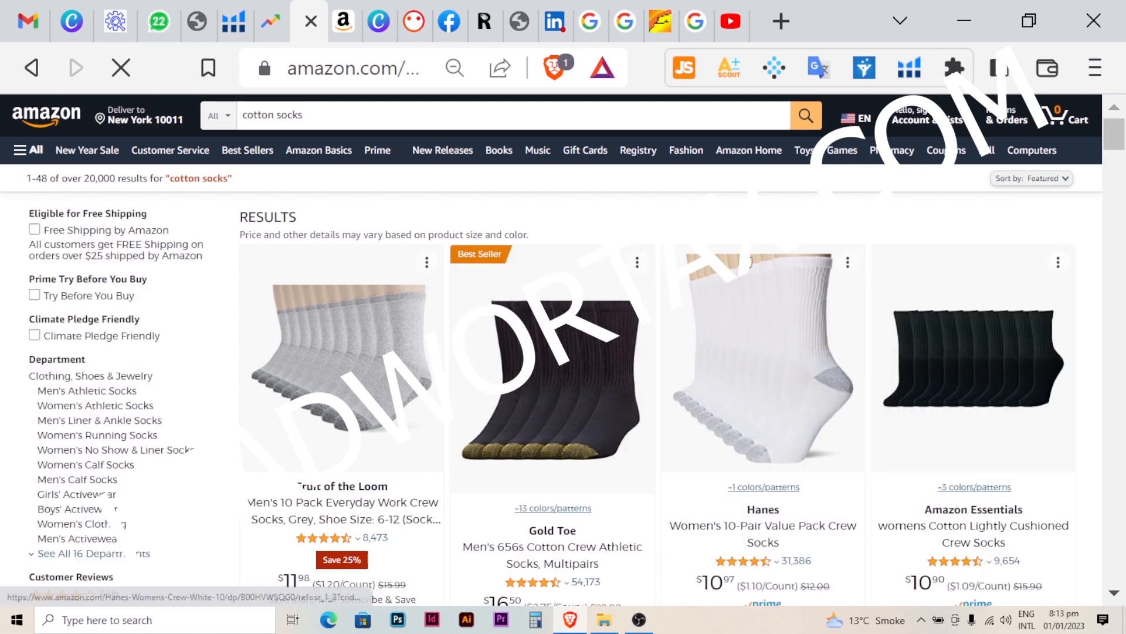
Run the Helium 10 Xray Amazon product research on the cotton socks results.
{"action": "left_click_drag", "start_coordinate": [1114, 153], "coordinate": [1119, 123]}
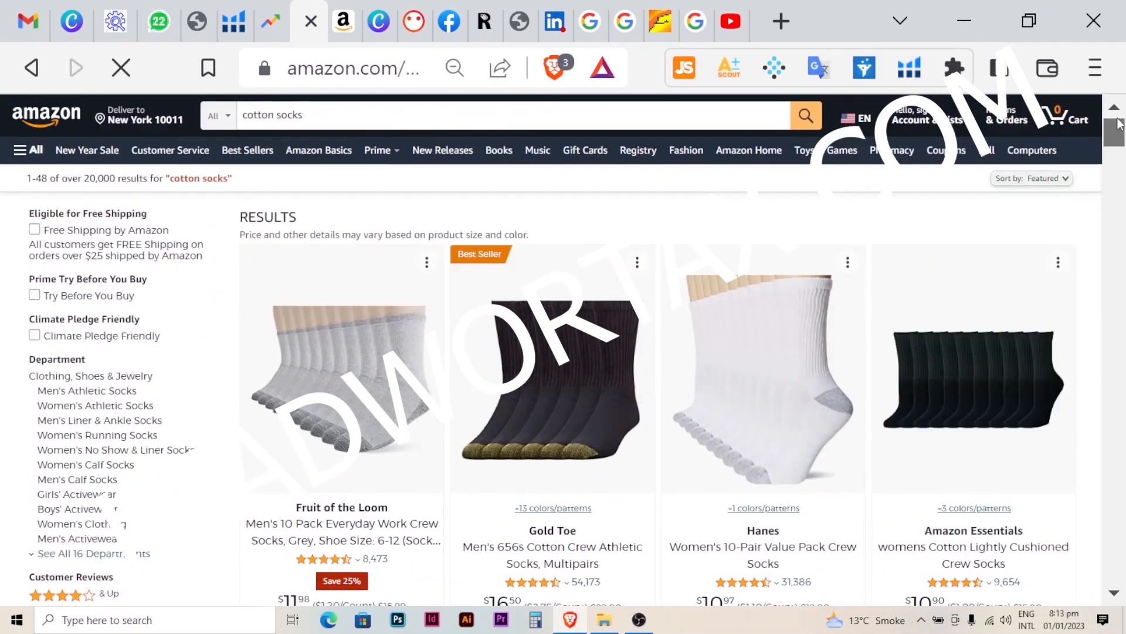
{"action": "left_click", "coordinate": [915, 69]}
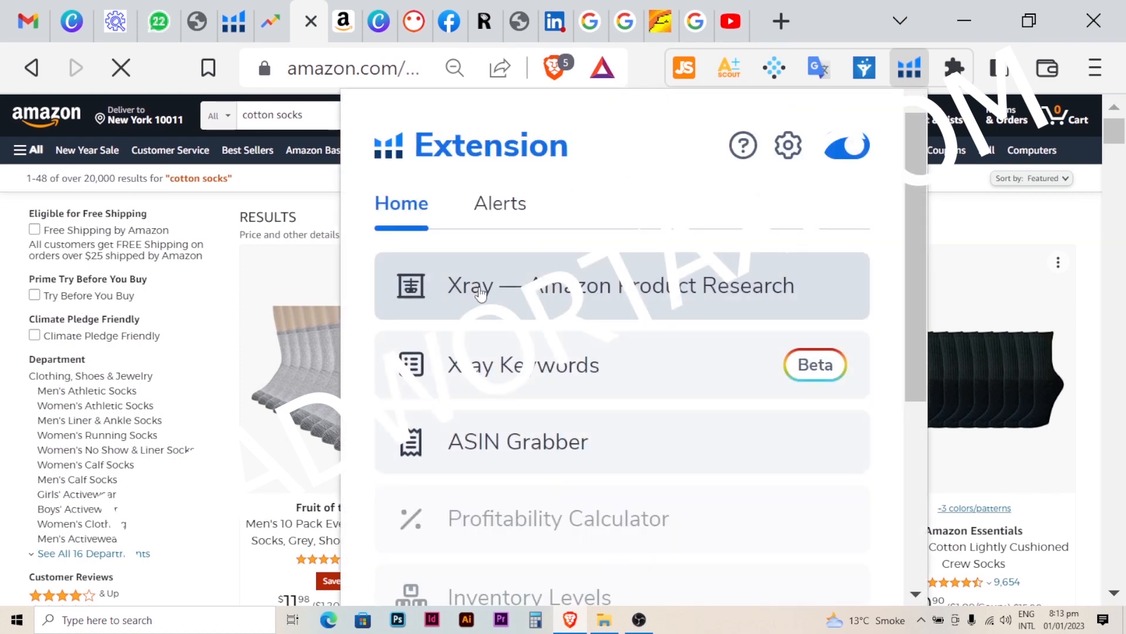
{"action": "left_click", "coordinate": [581, 288]}
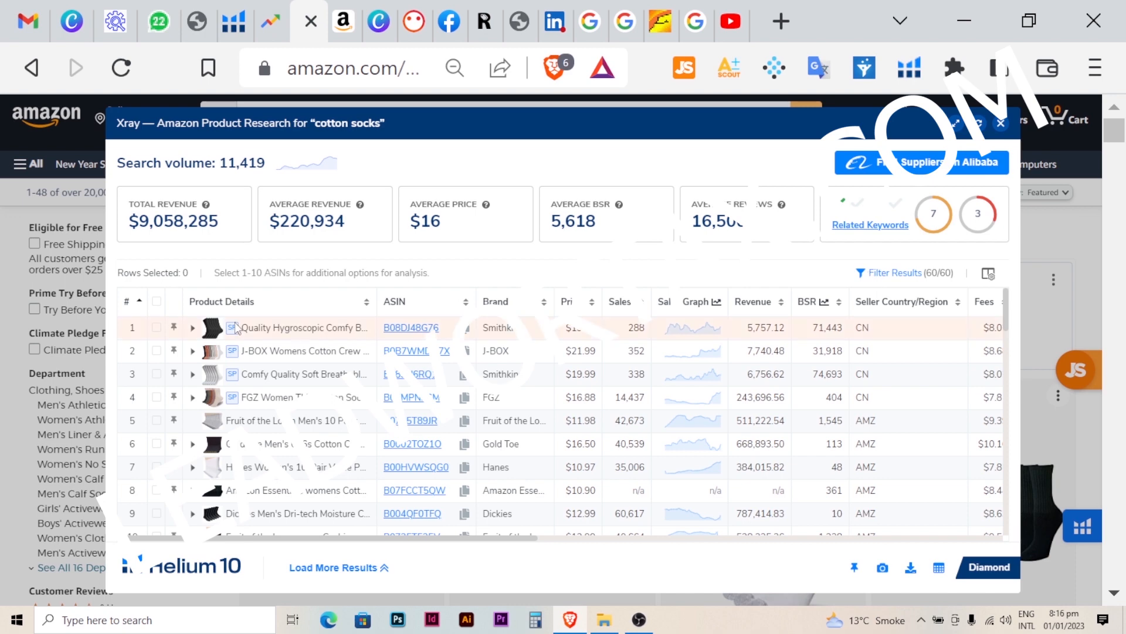
{"action": "left_click", "coordinate": [156, 328]}
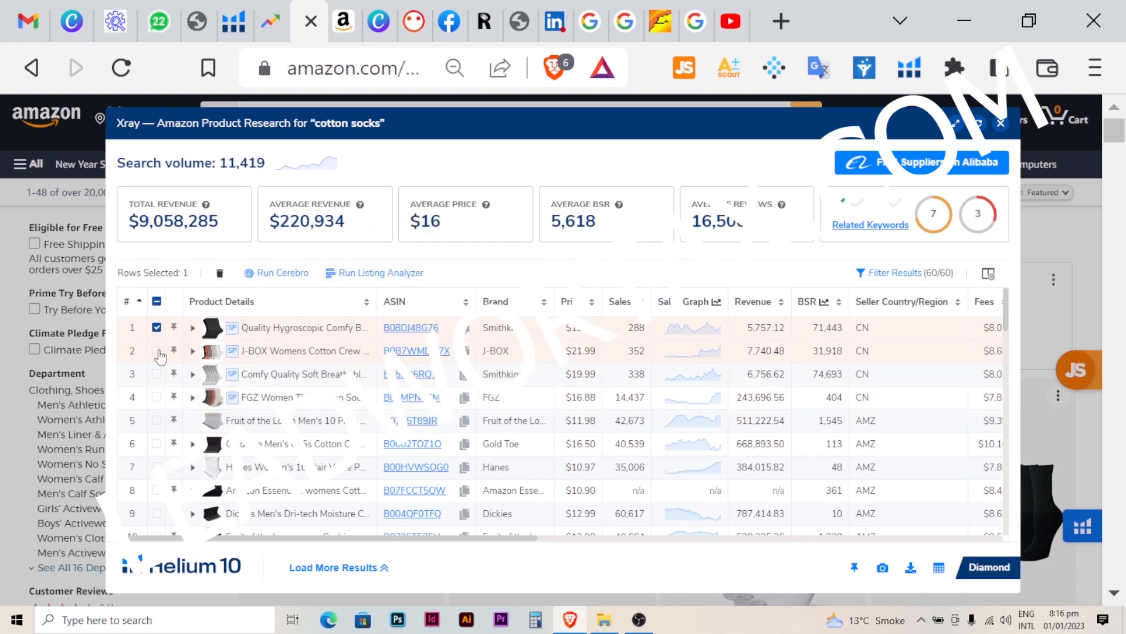
{"action": "left_click", "coordinate": [158, 352]}
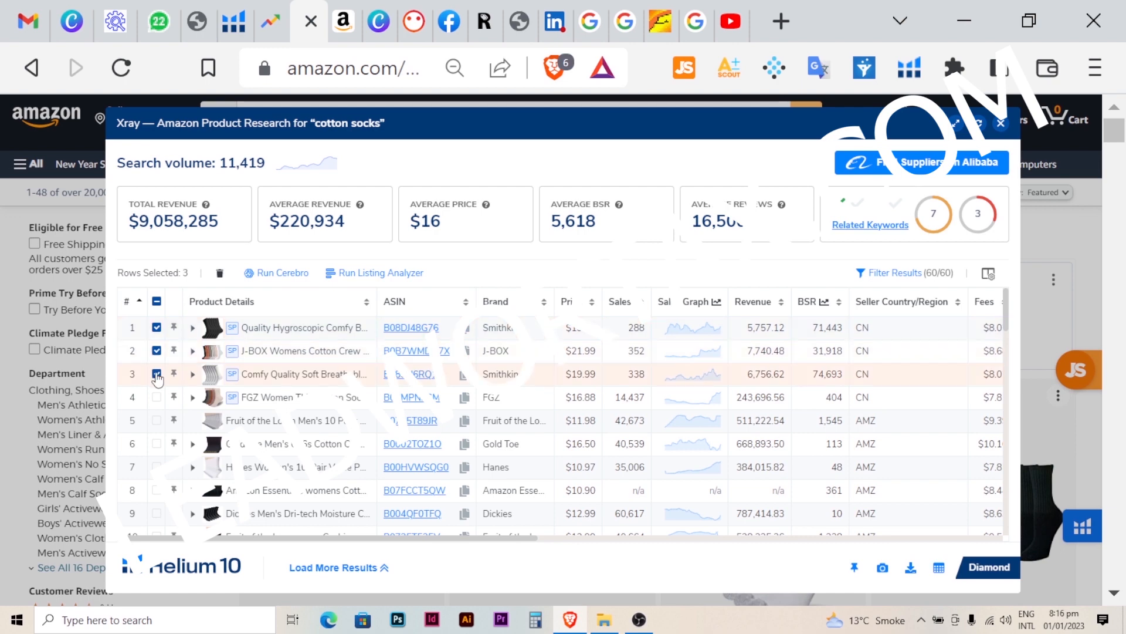
{"action": "left_click", "coordinate": [156, 375]}
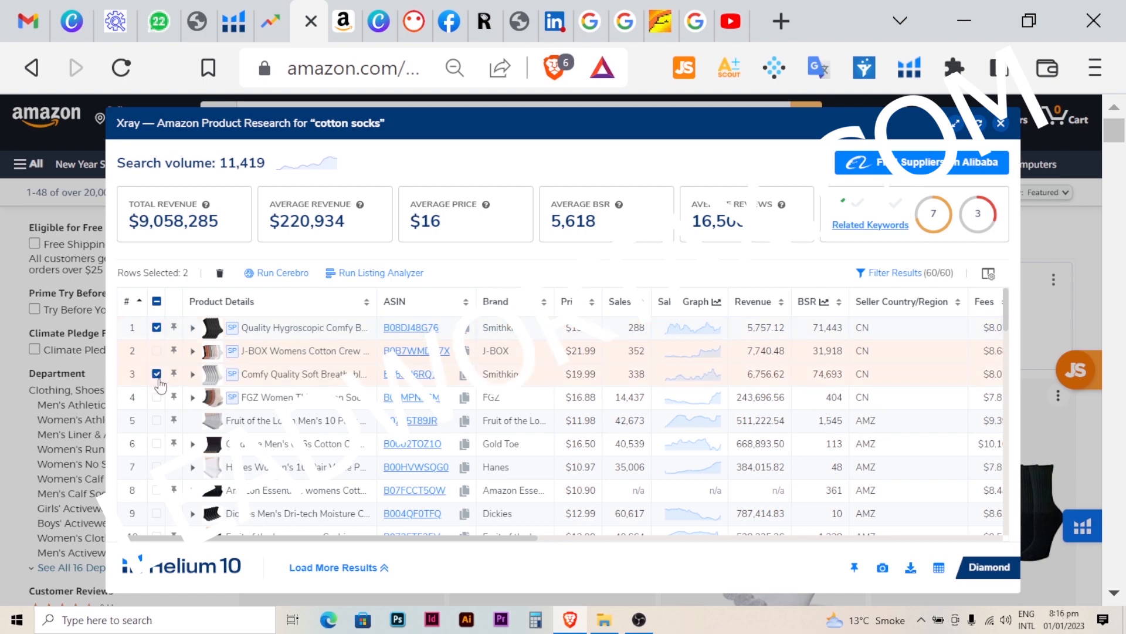
{"action": "left_click", "coordinate": [157, 375]}
{"action": "left_click", "coordinate": [157, 351]}
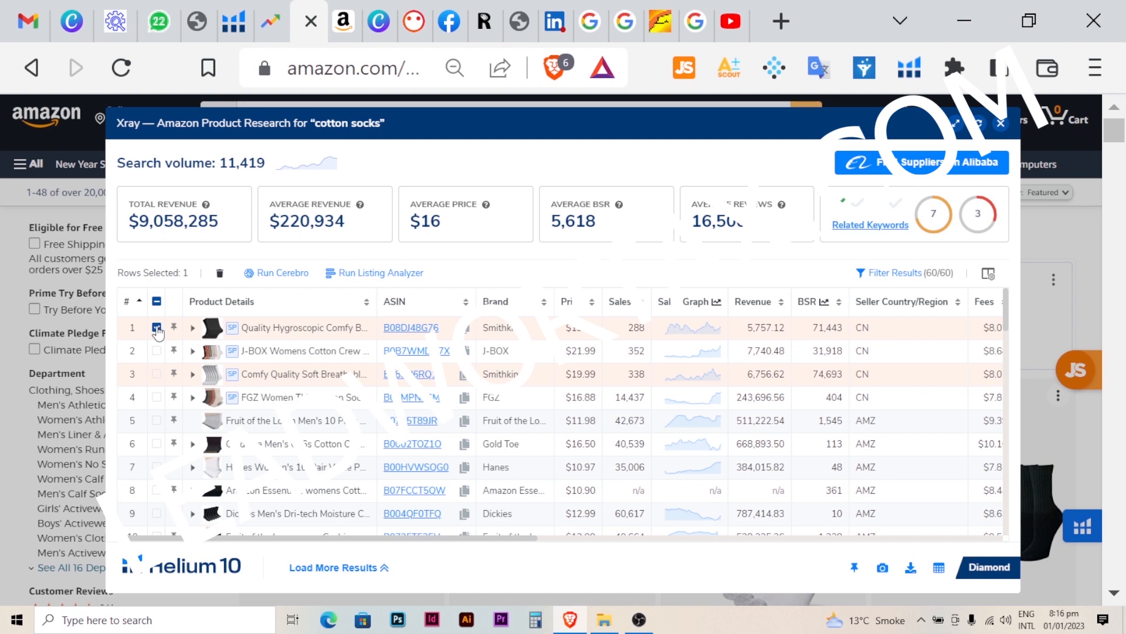
{"action": "left_click", "coordinate": [157, 328]}
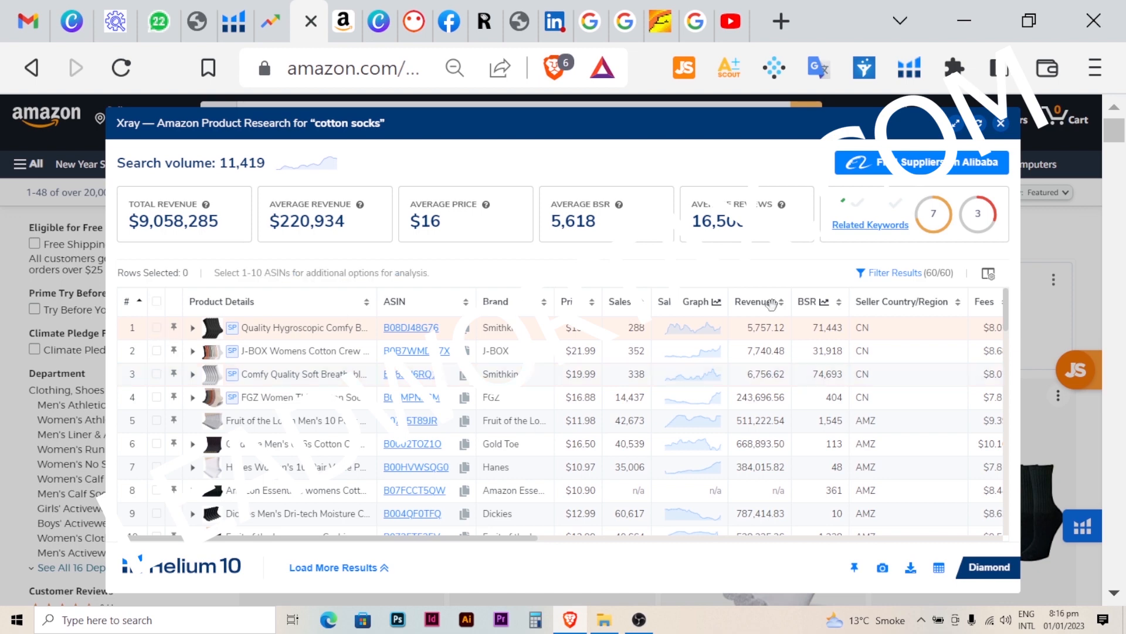
Hide sponsored products from the Xray results and sort the remaining products by revenue, highest first.
{"action": "left_click", "coordinate": [891, 273]}
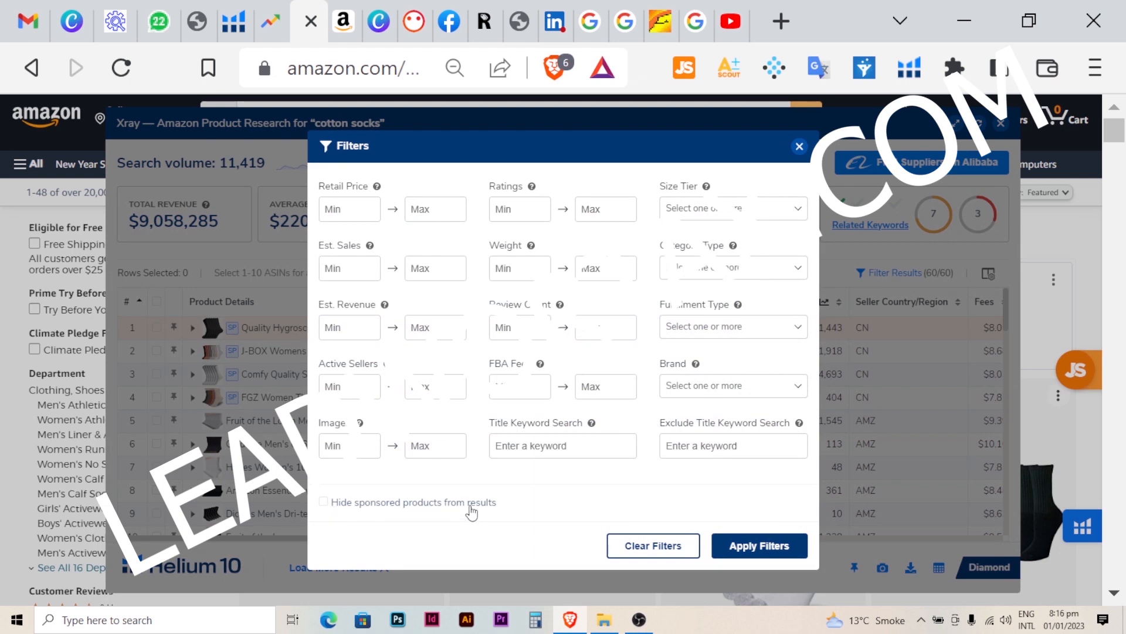
{"action": "left_click", "coordinate": [325, 503]}
{"action": "left_click", "coordinate": [762, 544]}
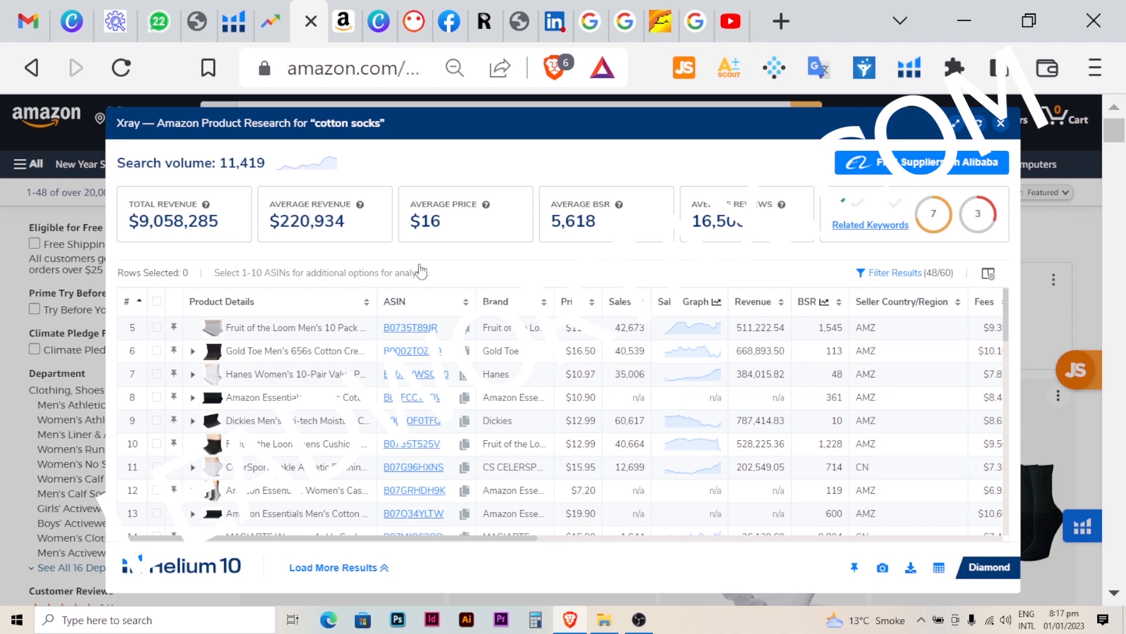
{"action": "left_click", "coordinate": [747, 303]}
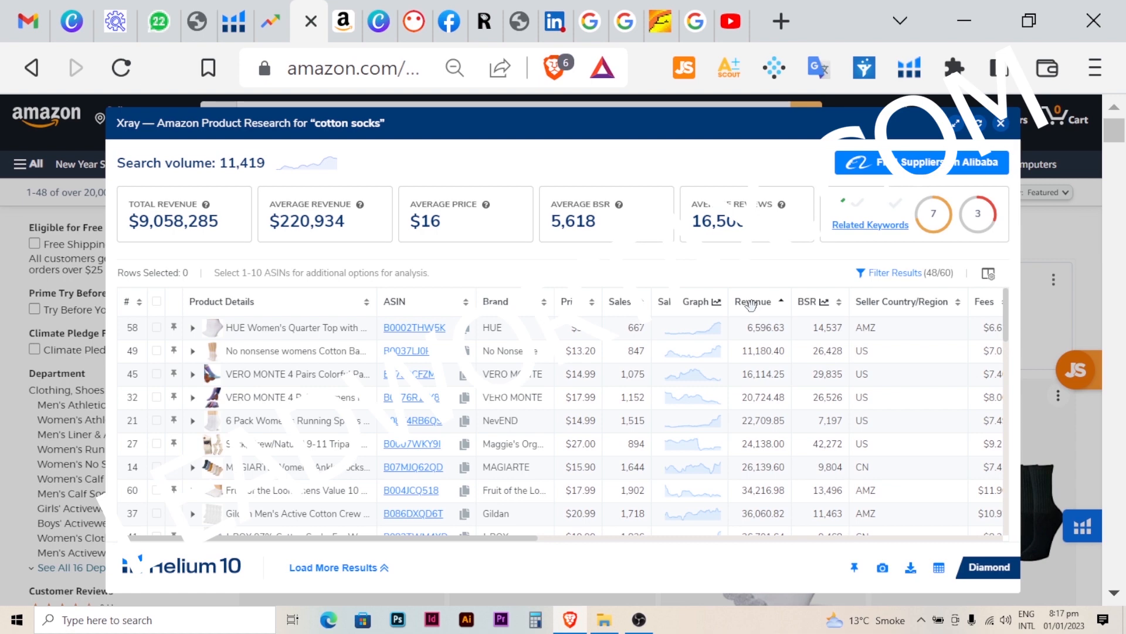
{"action": "left_click", "coordinate": [751, 303]}
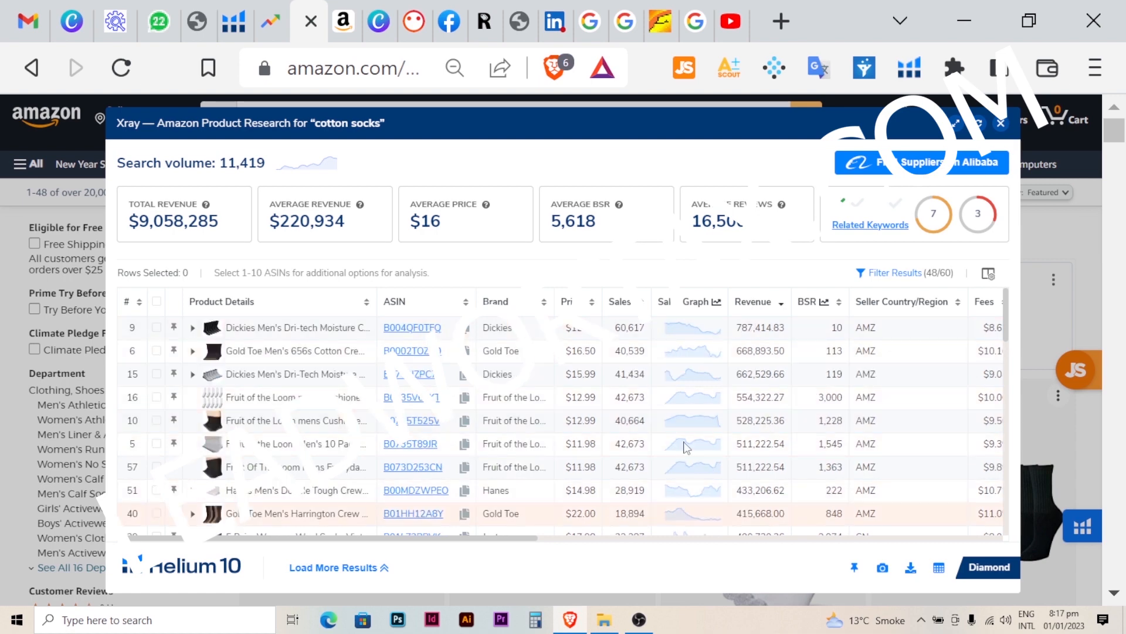
Select the ten highest-revenue products in the Xray results and run Cerebro on them.
{"action": "left_click", "coordinate": [157, 328]}
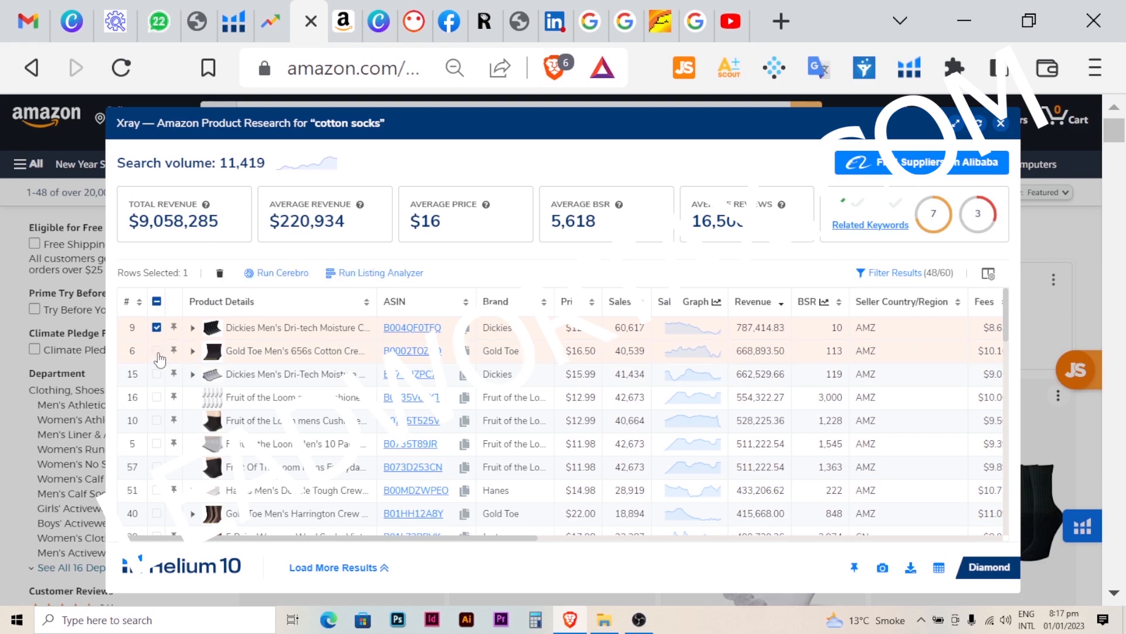
{"action": "left_click", "coordinate": [157, 351]}
{"action": "left_click", "coordinate": [156, 375]}
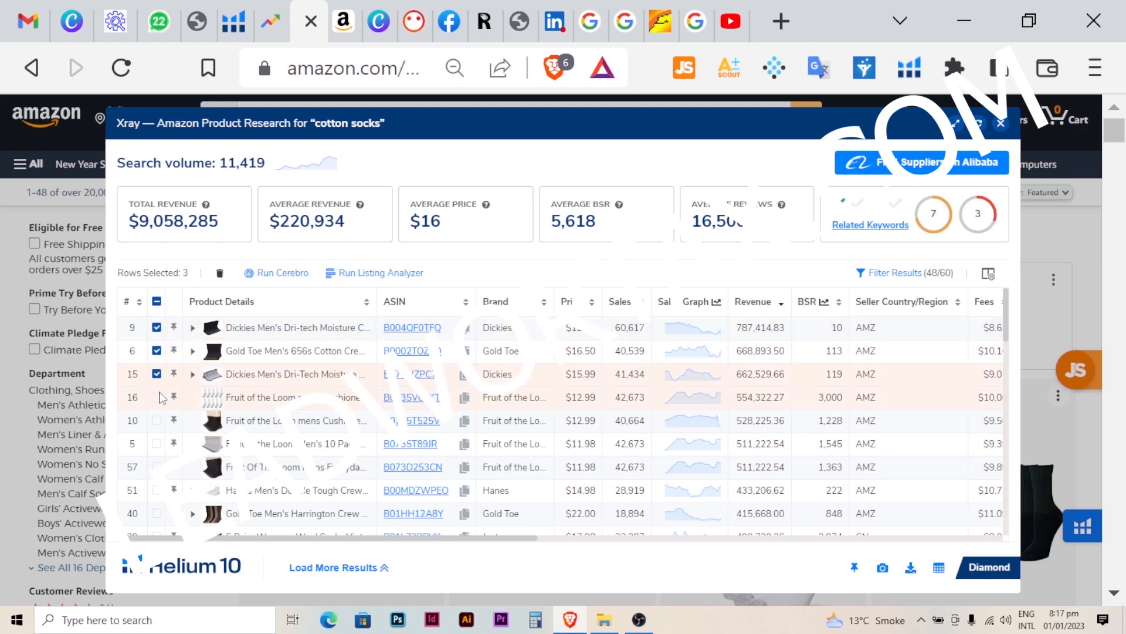
{"action": "left_click", "coordinate": [158, 398]}
{"action": "left_click", "coordinate": [156, 420]}
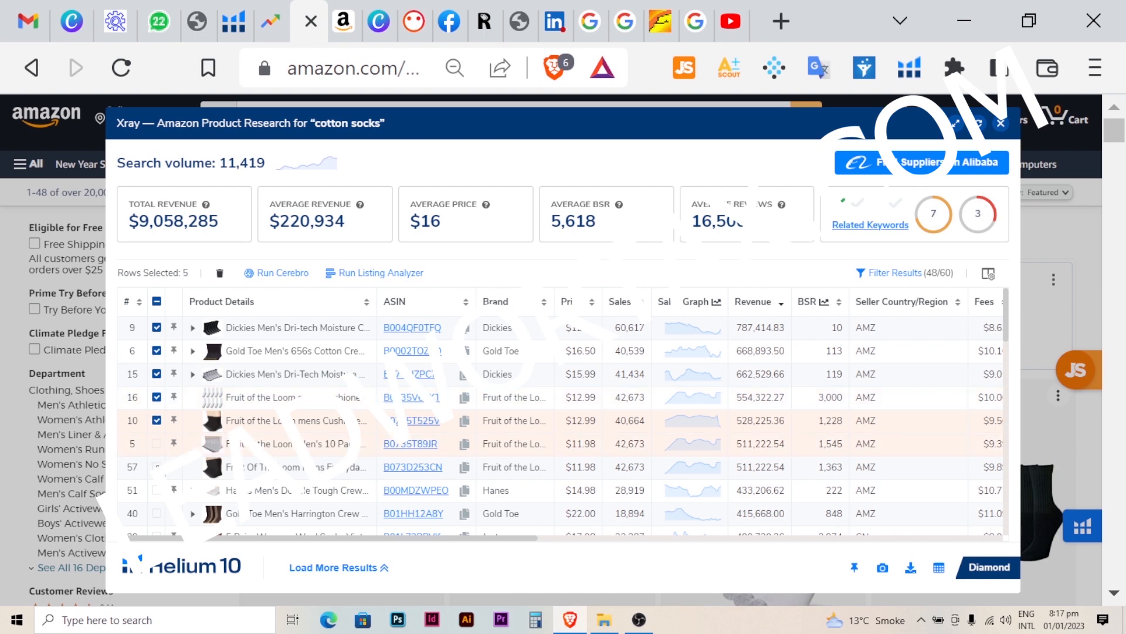
{"action": "left_click", "coordinate": [156, 443]}
{"action": "left_click", "coordinate": [157, 467]}
{"action": "left_click", "coordinate": [156, 490]}
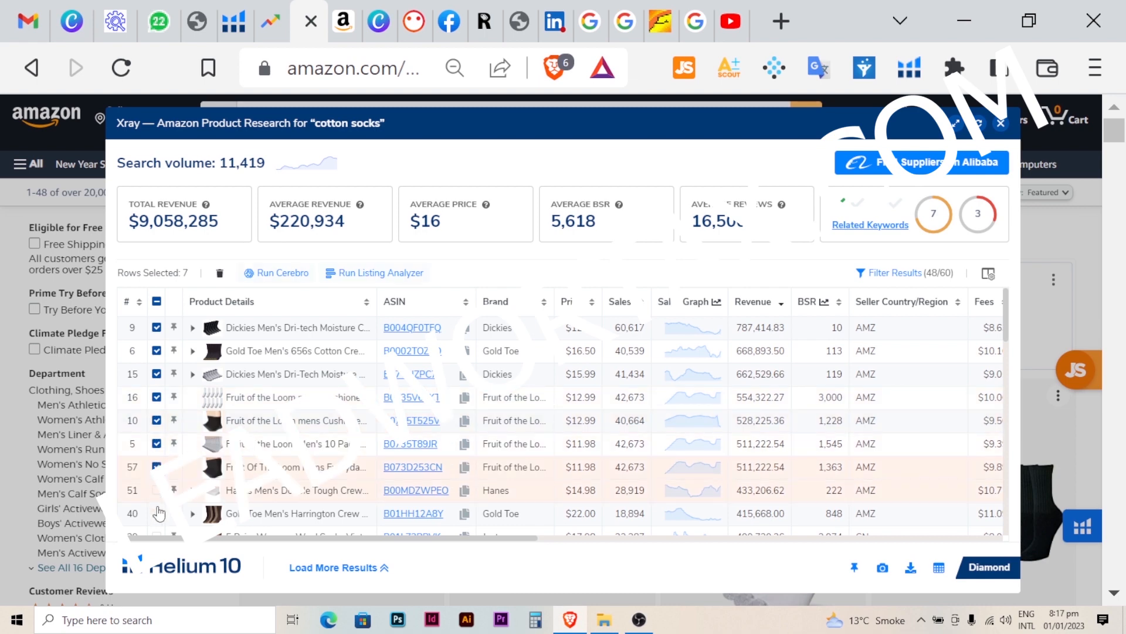
{"action": "left_click", "coordinate": [157, 513]}
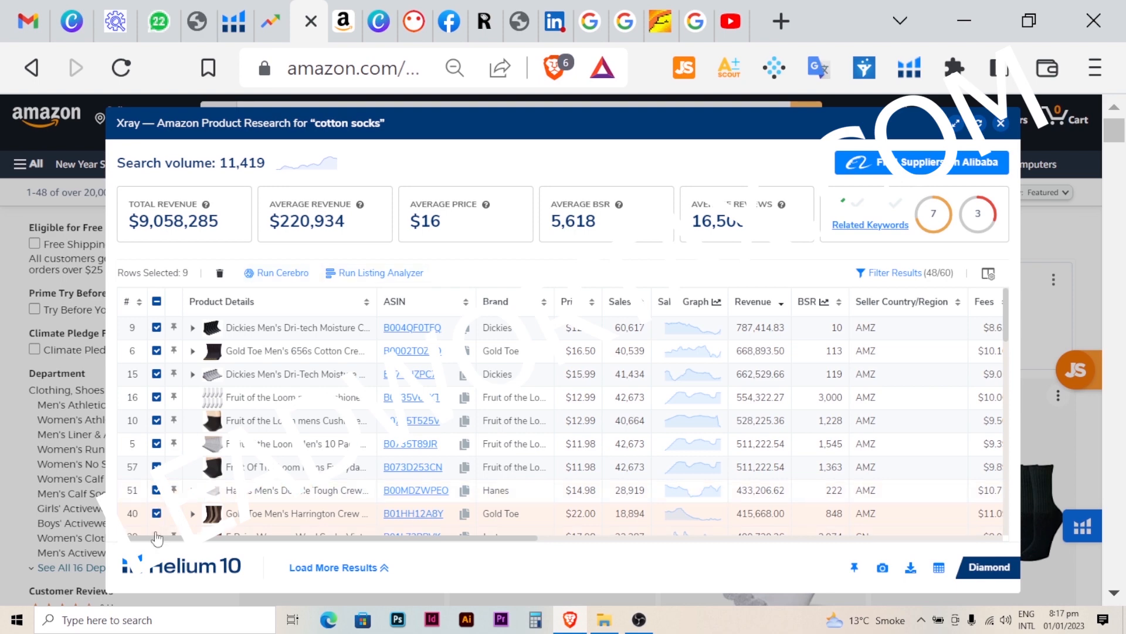
{"action": "left_click", "coordinate": [156, 536]}
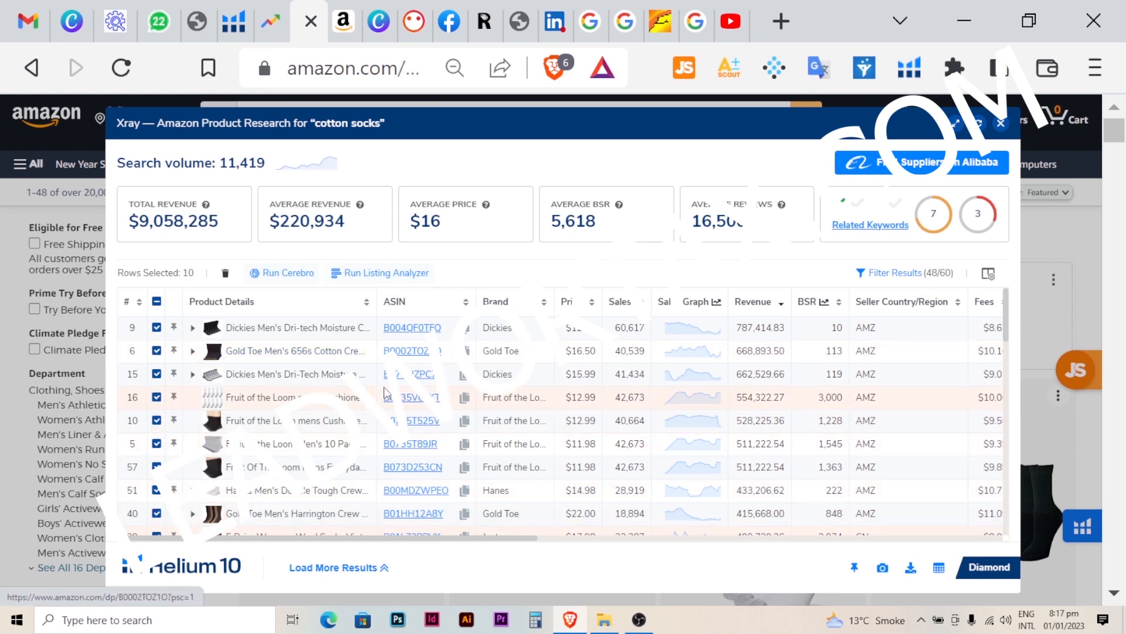
{"action": "left_click", "coordinate": [287, 273]}
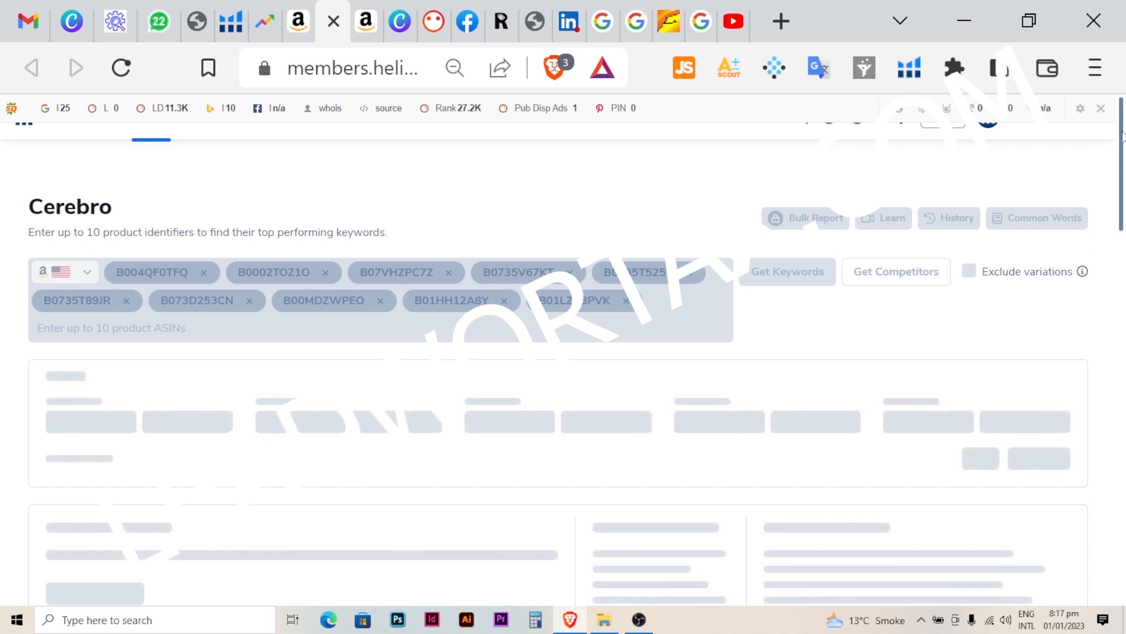
Examine the Cerebro keyword results, checking the number of filtered keywords above the keyword table.
{"action": "left_click_drag", "start_coordinate": [1123, 136], "coordinate": [1124, 249]}
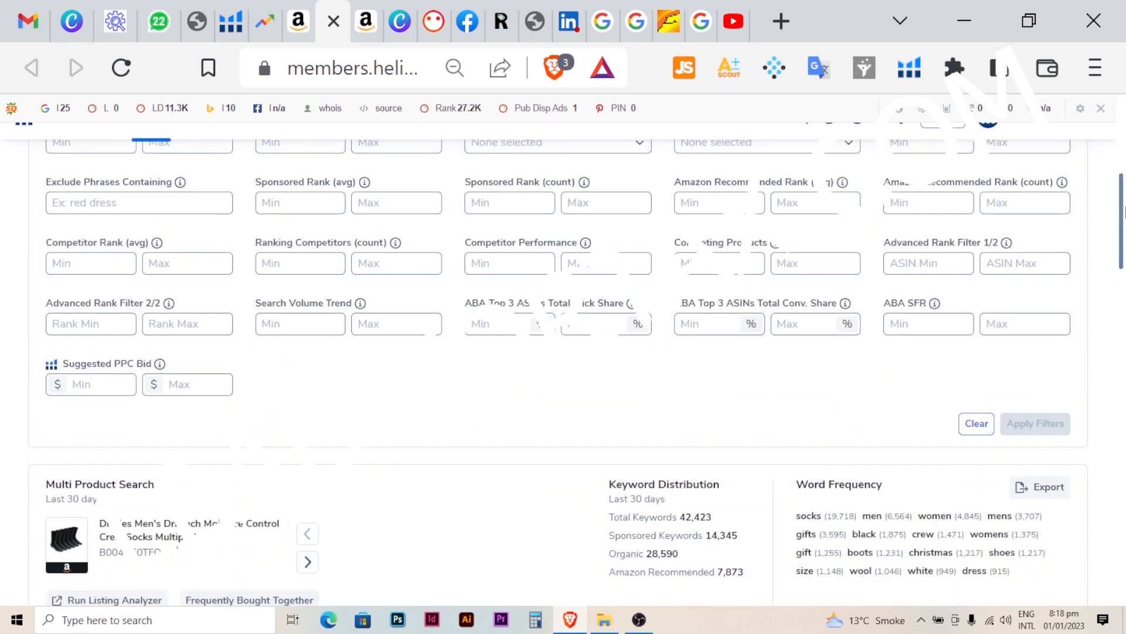
{"action": "scroll", "coordinate": [1123, 253], "scroll_direction": "down", "scroll_amount": 3}
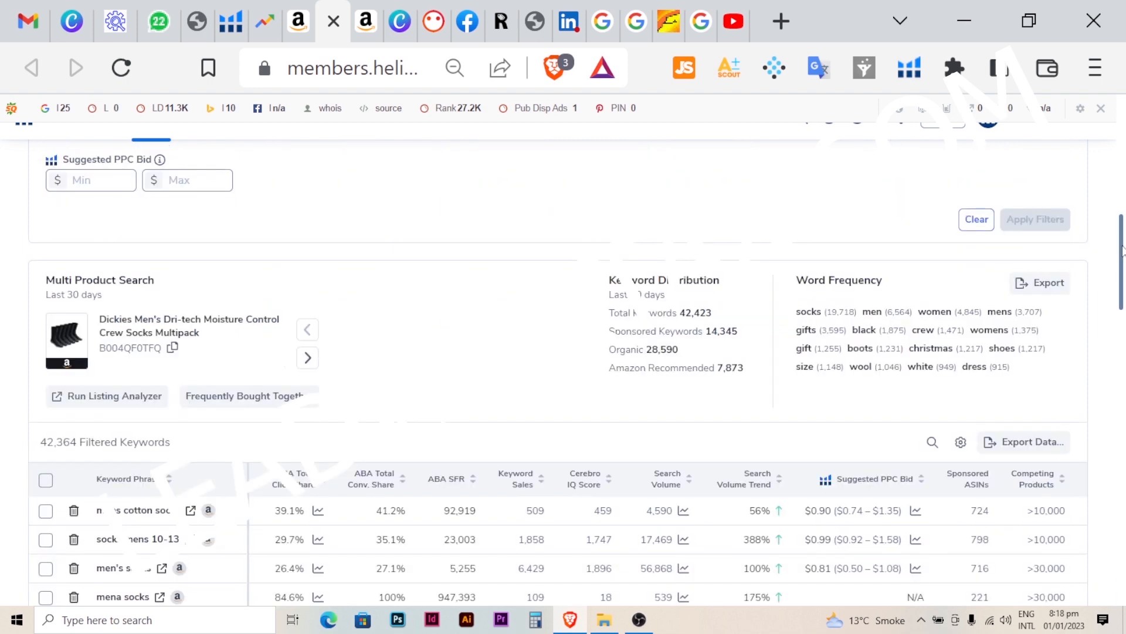
{"action": "scroll", "coordinate": [64, 436], "scroll_direction": "down", "scroll_amount": 1}
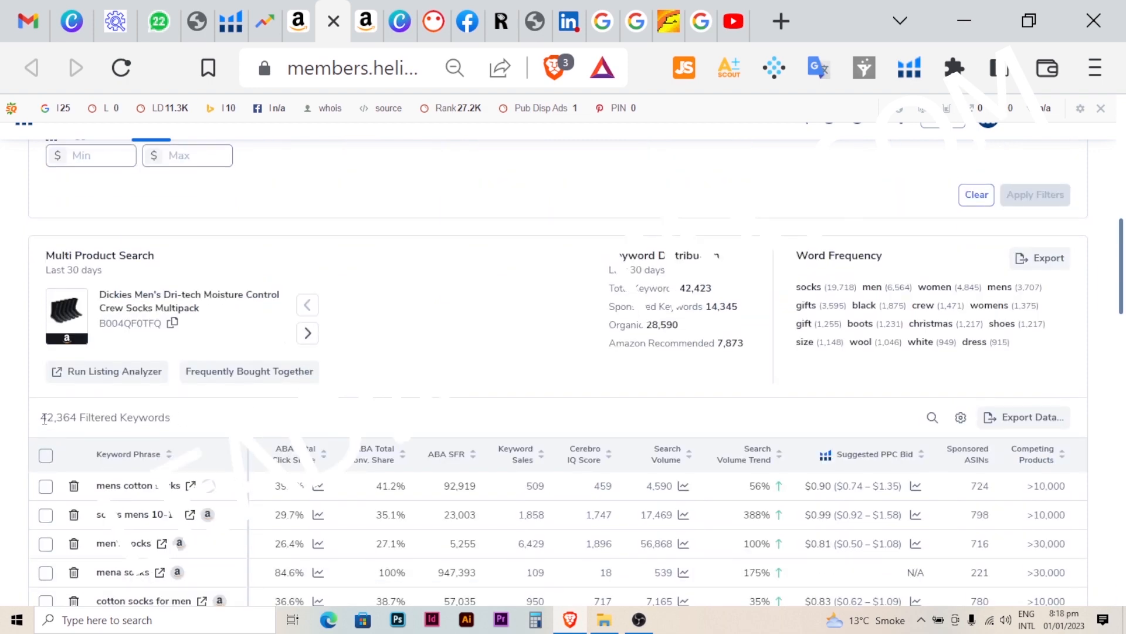
{"action": "left_click_drag", "start_coordinate": [42, 419], "coordinate": [171, 417]}
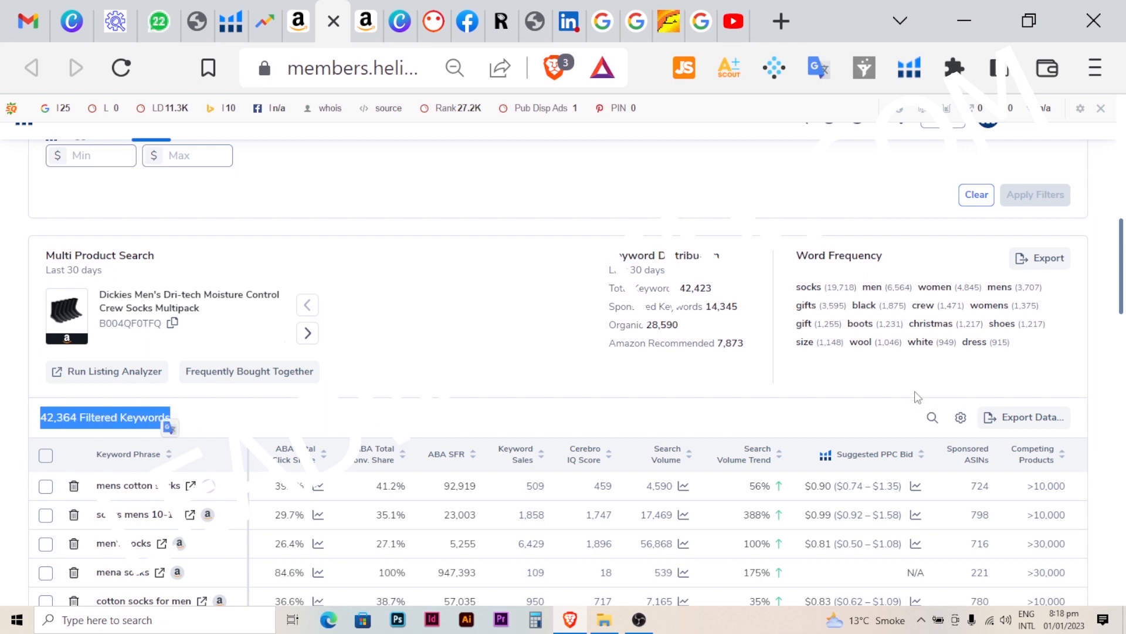
{"action": "left_click", "coordinate": [823, 404]}
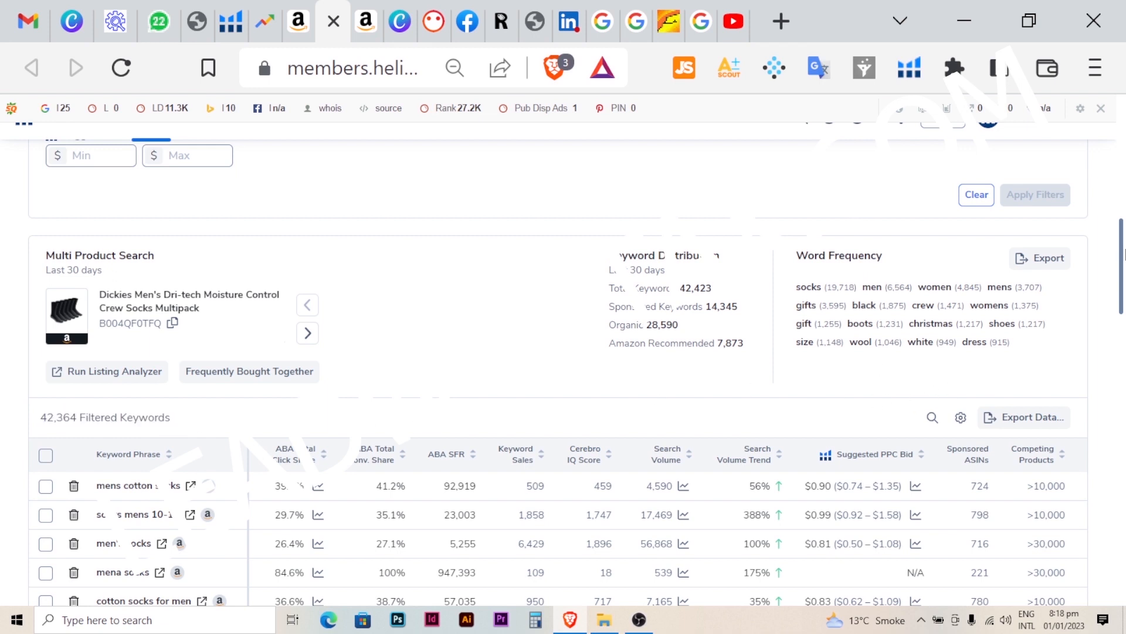
Set the Cerebro filters to a minimum search volume of 250 and an organic position range starting at 1.
{"action": "left_click", "coordinate": [1124, 181]}
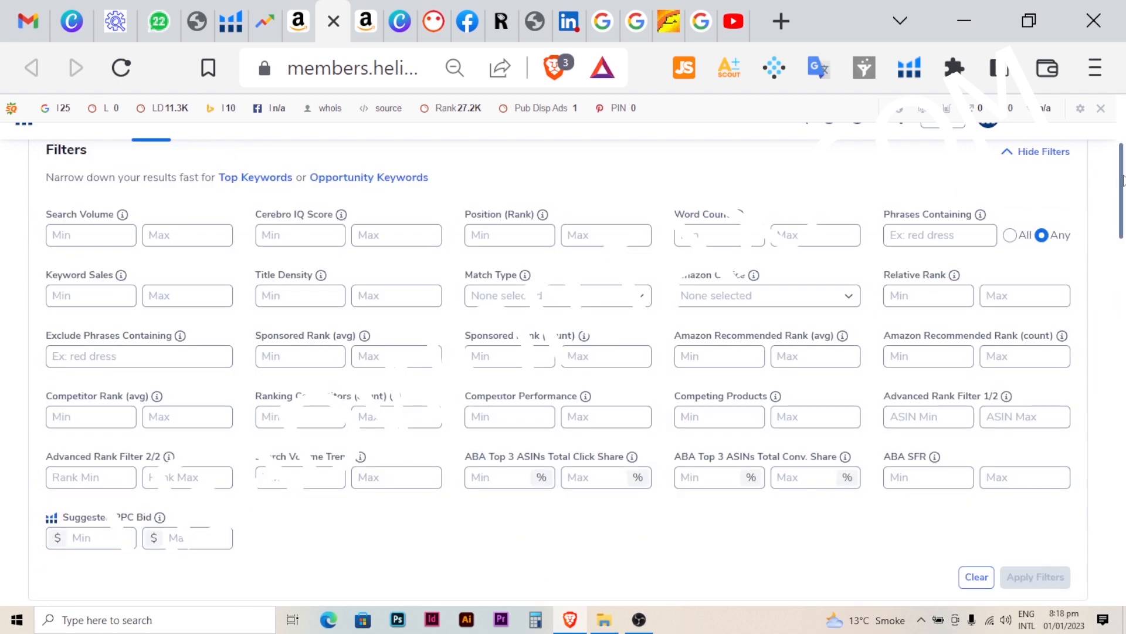
{"action": "scroll", "coordinate": [1124, 181], "scroll_direction": "up", "scroll_amount": 1}
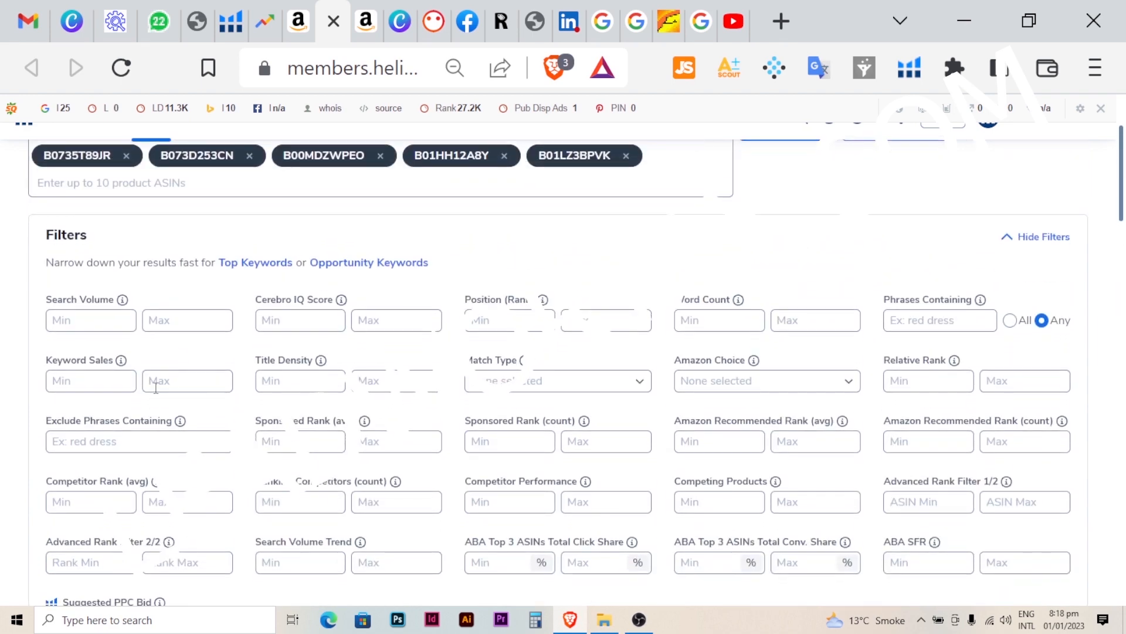
{"action": "left_click", "coordinate": [105, 321]}
{"action": "type", "text": "250"}
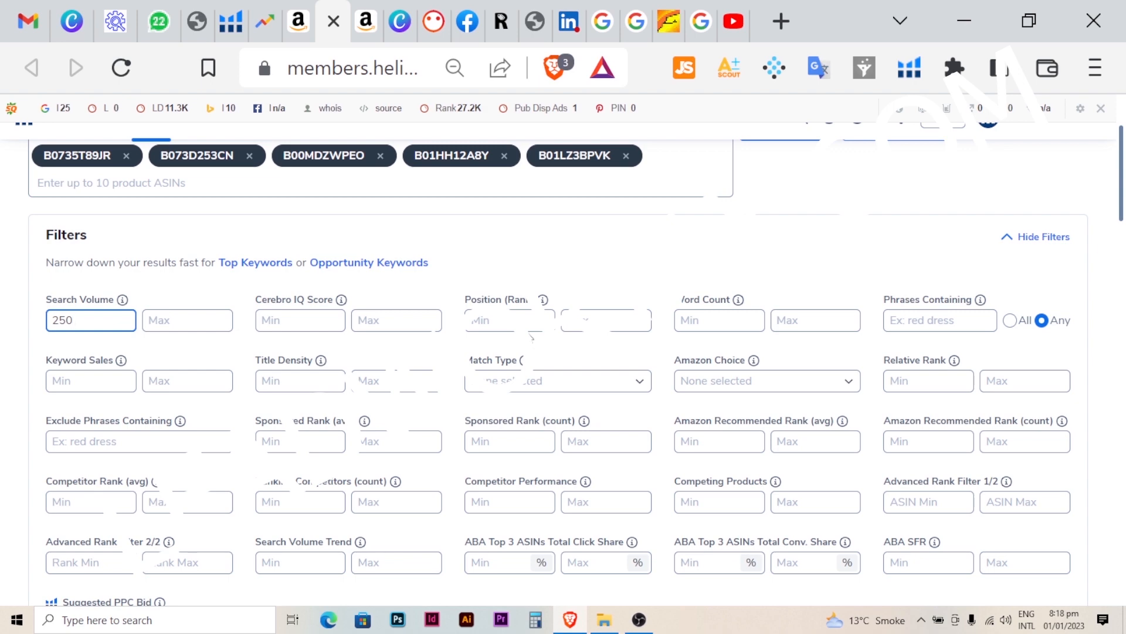
{"action": "left_click", "coordinate": [481, 322]}
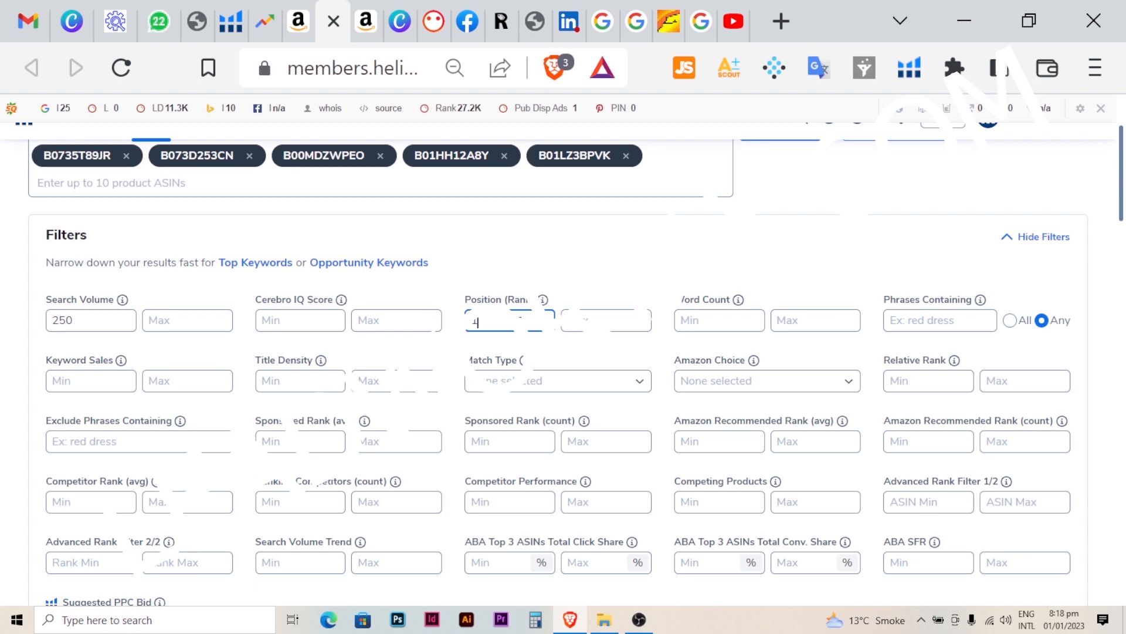
{"action": "left_click", "coordinate": [585, 317]}
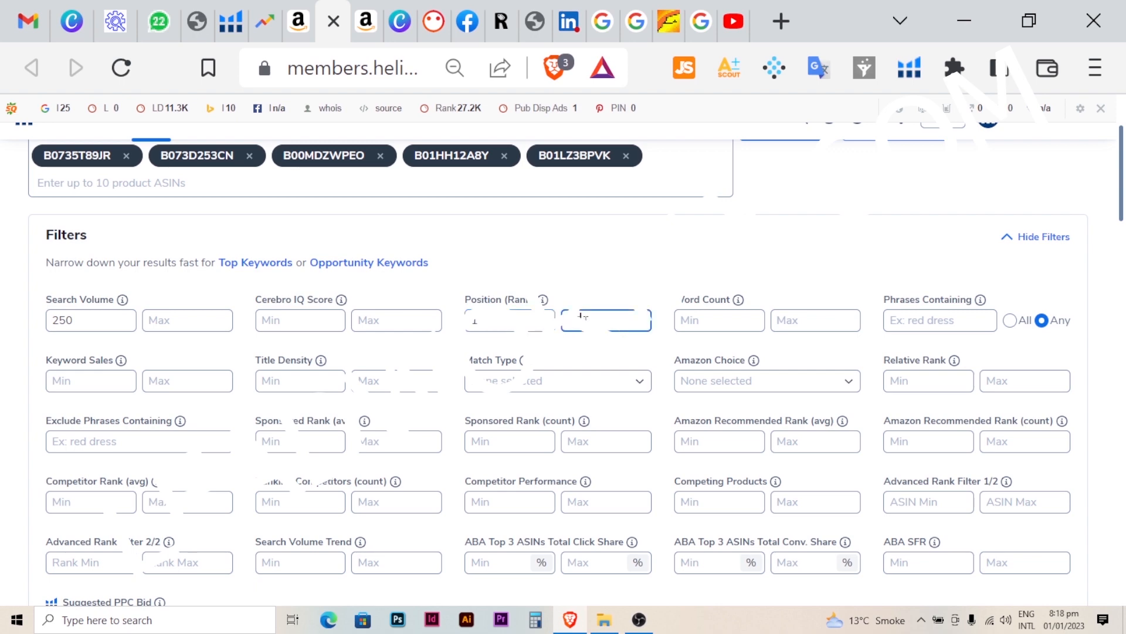
Set the minimum ranking competitors count to 3, apply the filters, and check the filtered keyword count.
{"action": "left_click", "coordinate": [327, 504]}
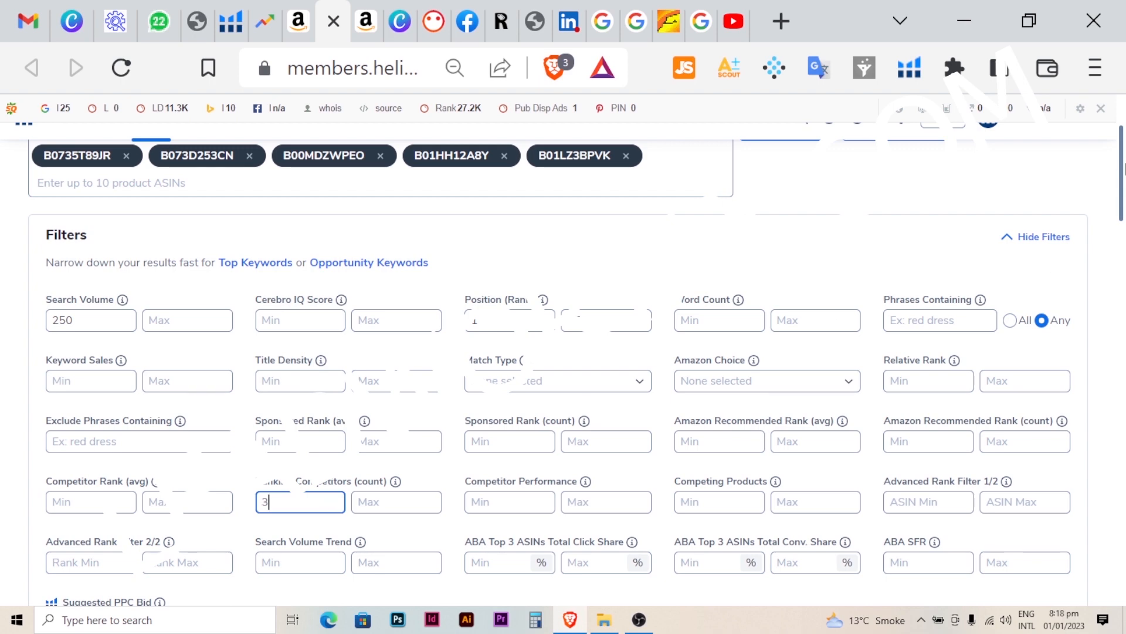
{"action": "left_click_drag", "start_coordinate": [1125, 169], "coordinate": [1125, 263]}
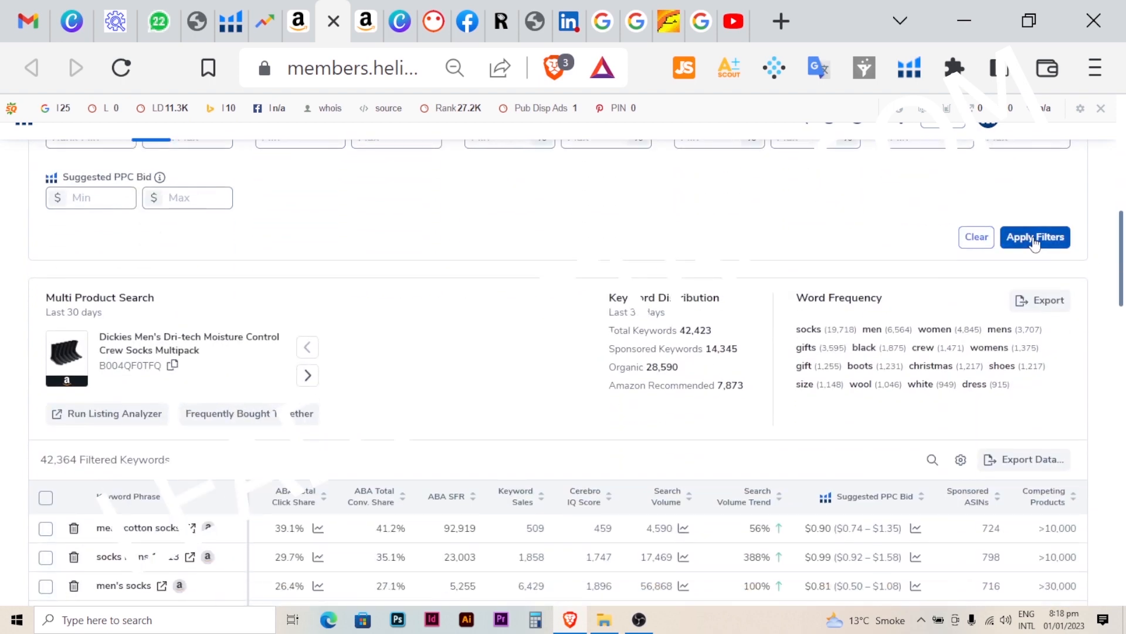
{"action": "left_click", "coordinate": [1034, 244]}
{"action": "left_click", "coordinate": [1035, 244]}
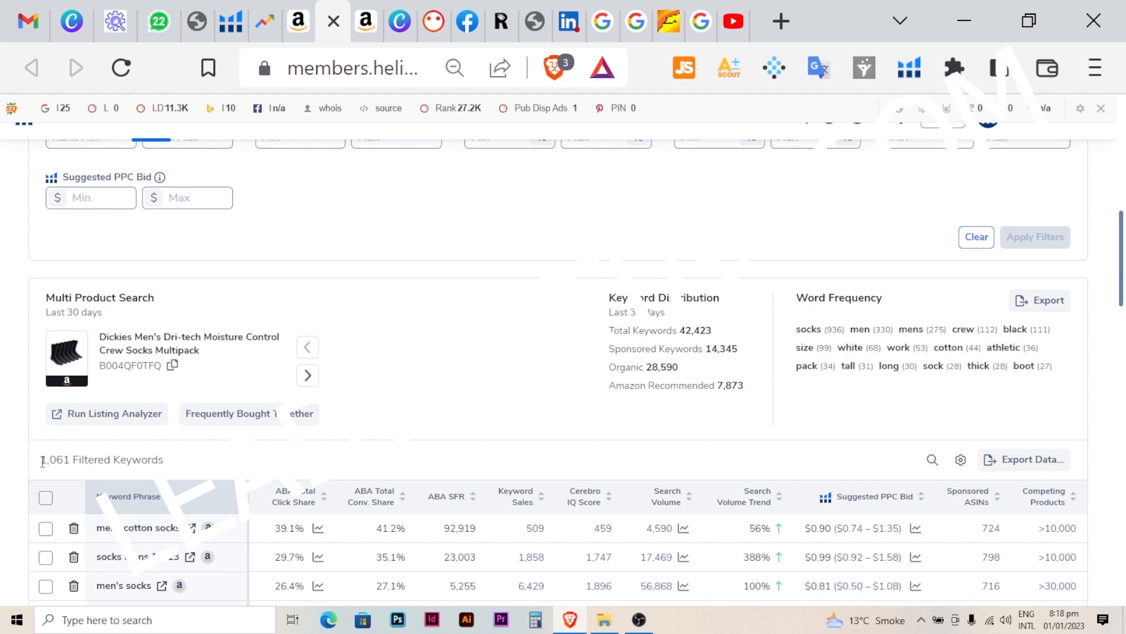
{"action": "left_click_drag", "start_coordinate": [42, 460], "coordinate": [177, 470]}
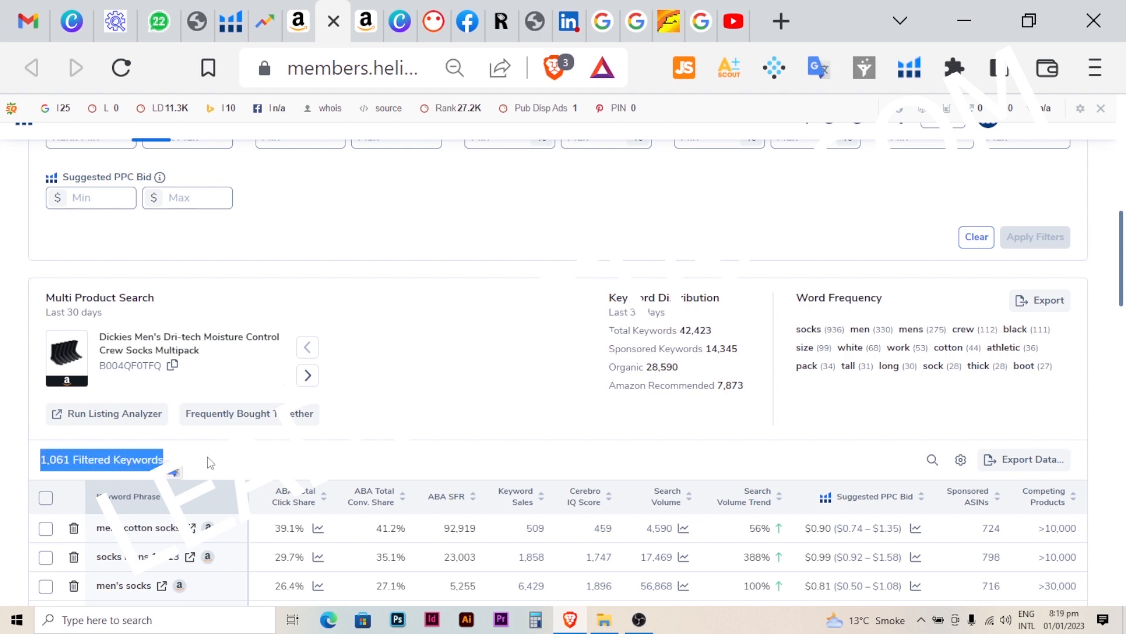
{"action": "left_click", "coordinate": [294, 455]}
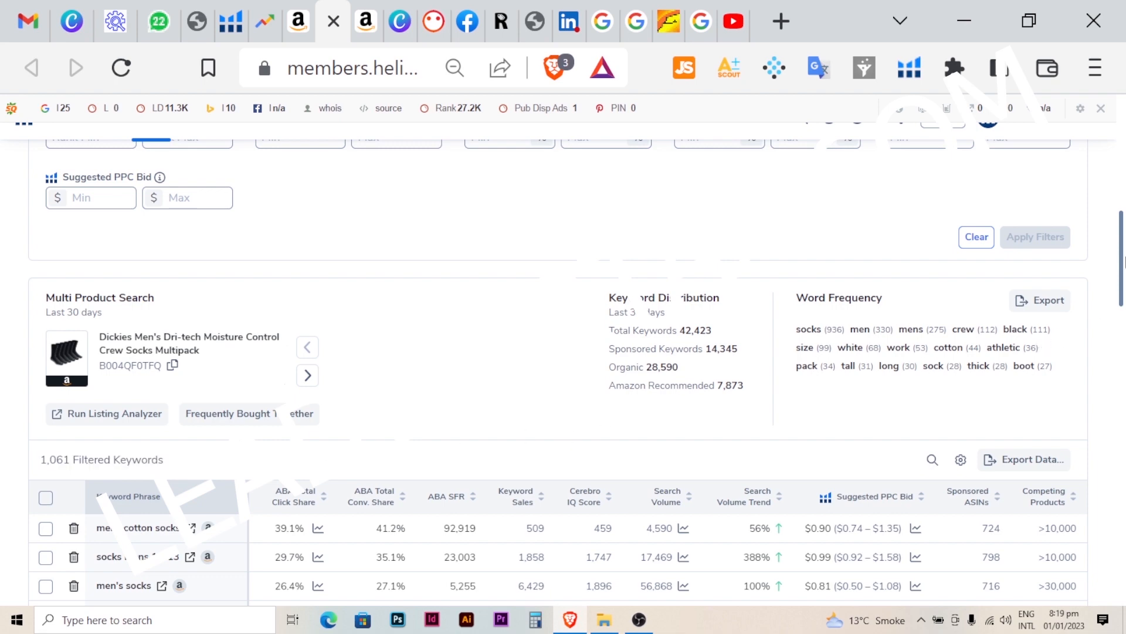
Export the filtered keywords as an XLSX file to the Desktop, adding "cotton socks" to the end of the file name.
{"action": "left_click_drag", "start_coordinate": [1124, 264], "coordinate": [1124, 337]}
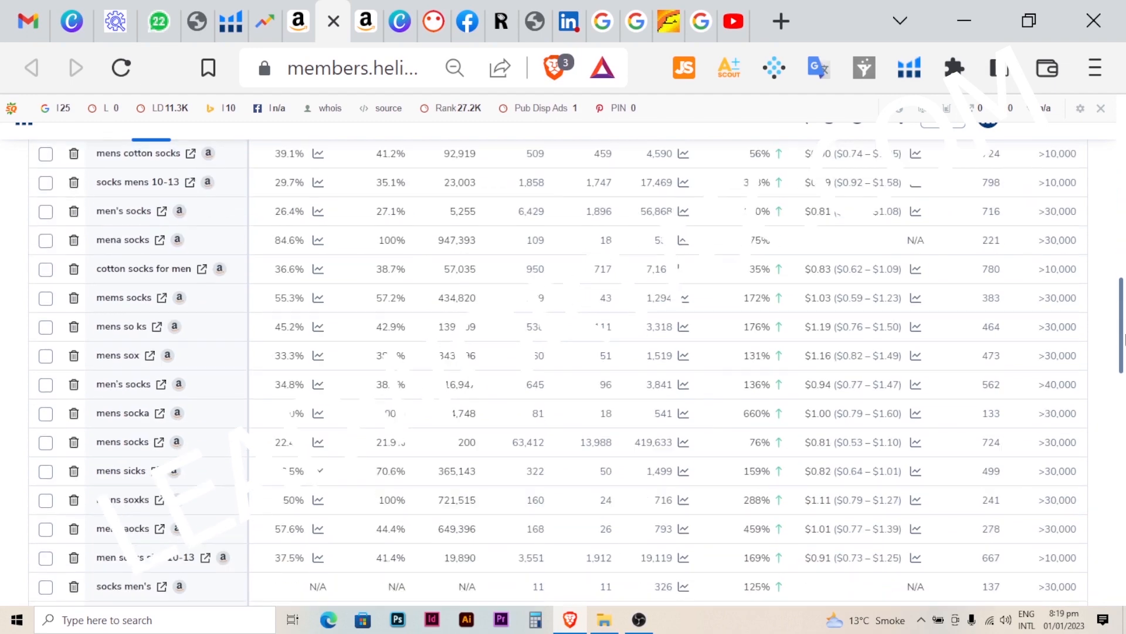
{"action": "scroll", "coordinate": [1124, 338], "scroll_direction": "up", "scroll_amount": 6}
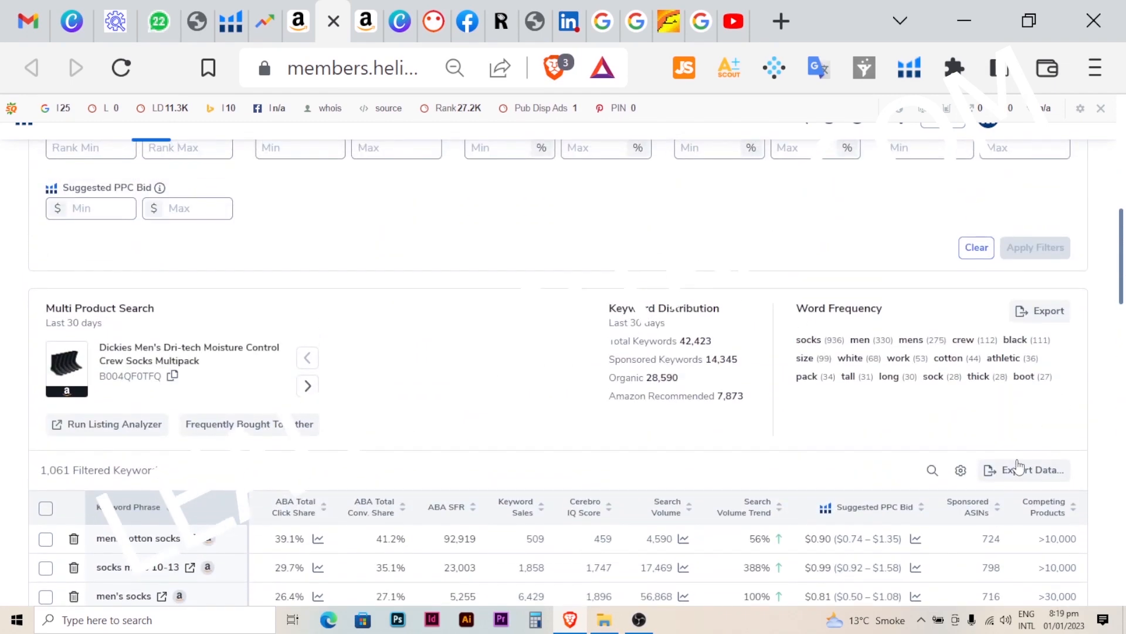
{"action": "left_click", "coordinate": [1021, 471]}
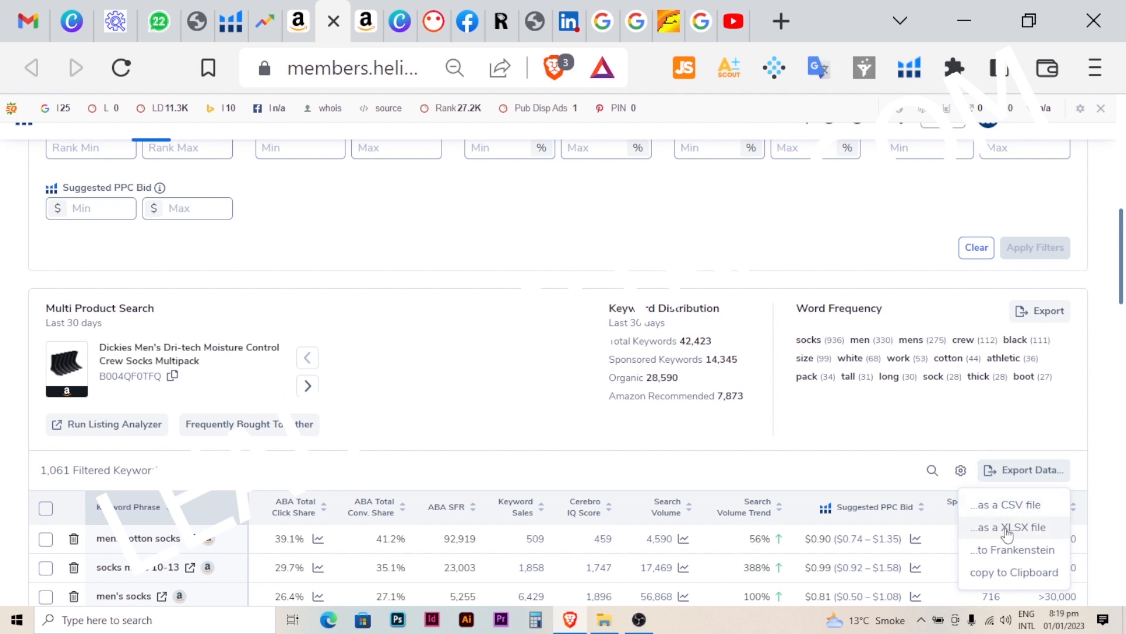
{"action": "left_click", "coordinate": [1006, 528]}
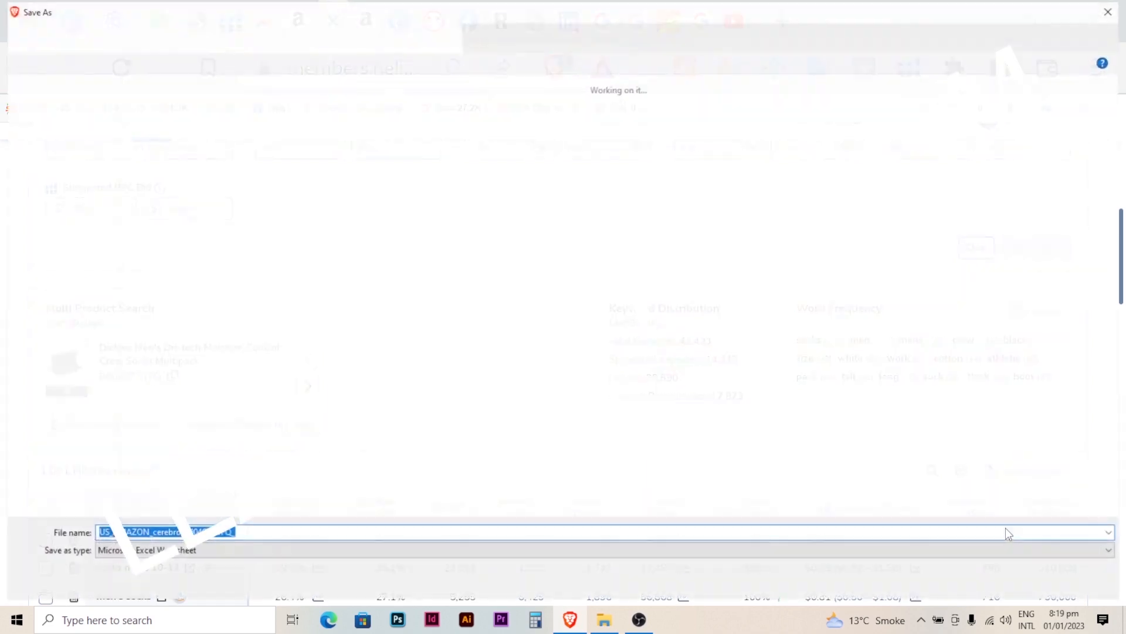
{"action": "left_click", "coordinate": [471, 528]}
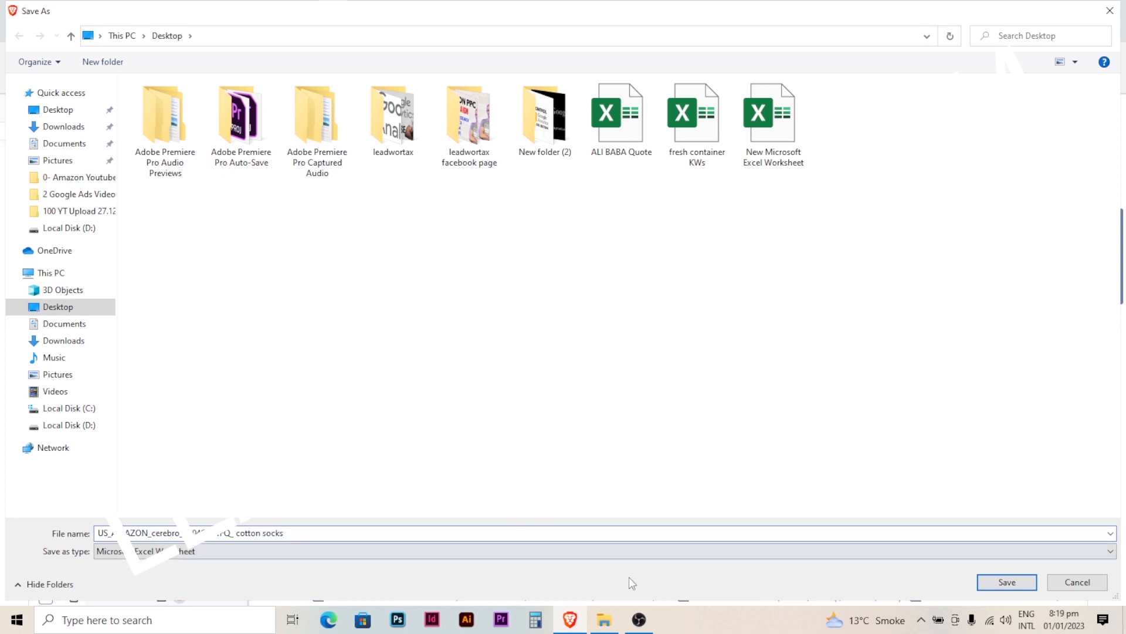
{"action": "left_click", "coordinate": [1004, 583]}
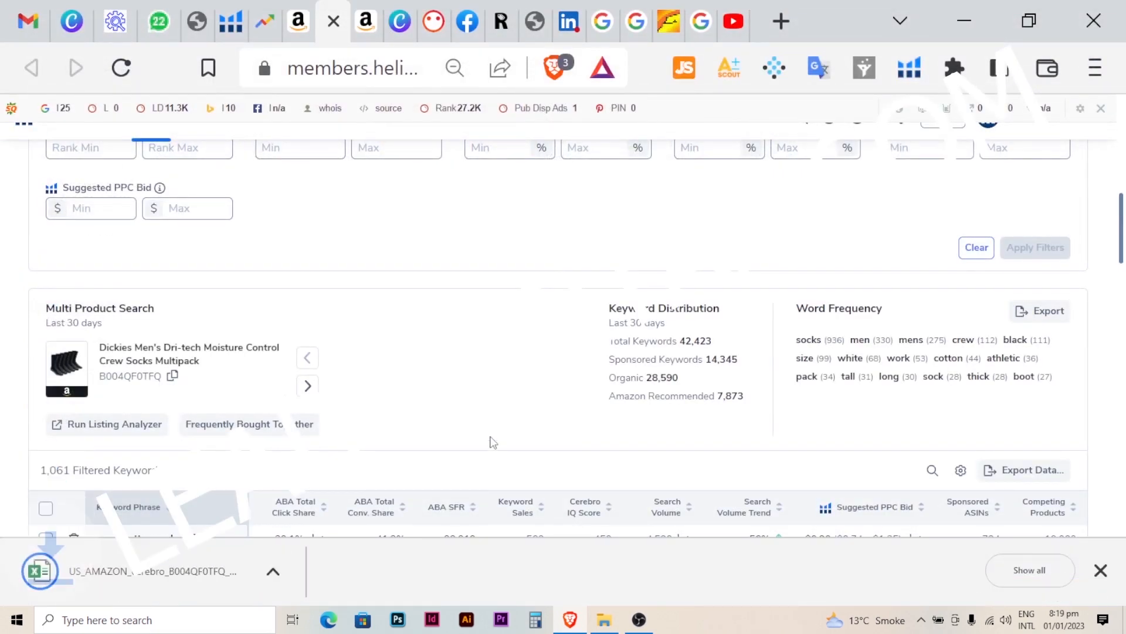
Open the downloaded cotton socks keyword workbook in Excel.
{"action": "left_click", "coordinate": [307, 574]}
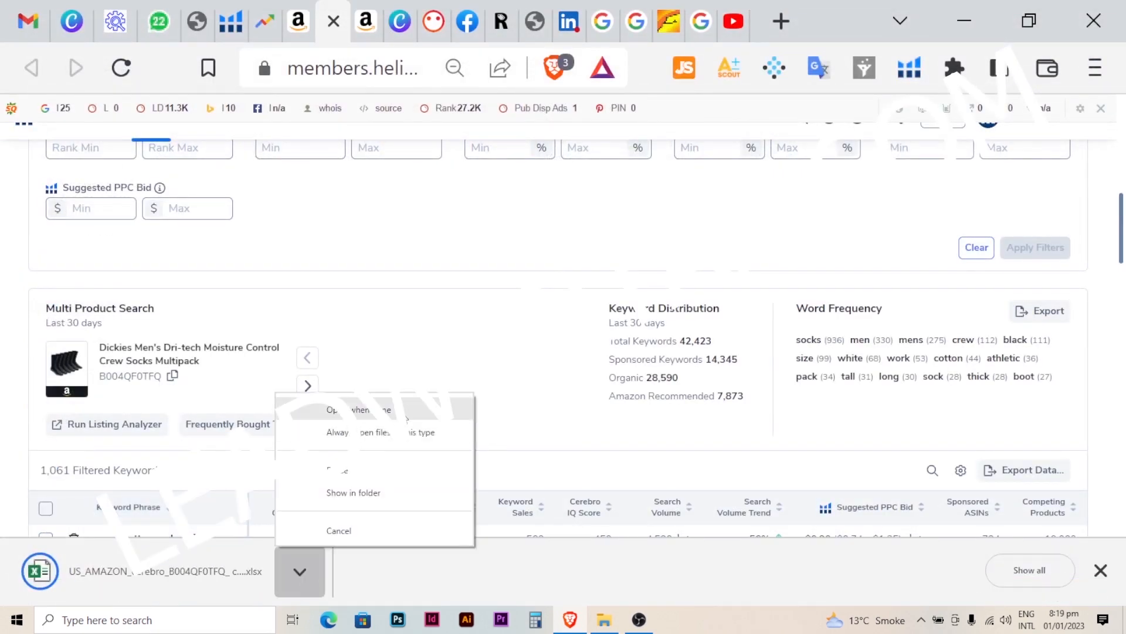
{"action": "left_click", "coordinate": [305, 568]}
{"action": "left_click", "coordinate": [379, 441]}
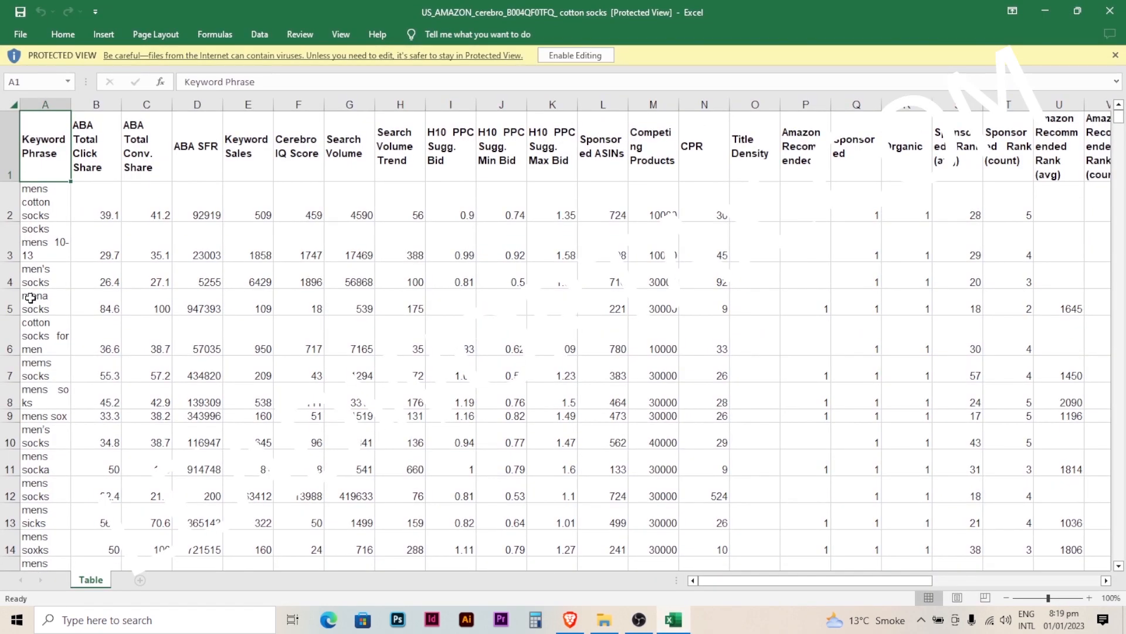
Widen the Keyword Phrase column so that each phrase fits on one line.
{"action": "left_click", "coordinate": [111, 228]}
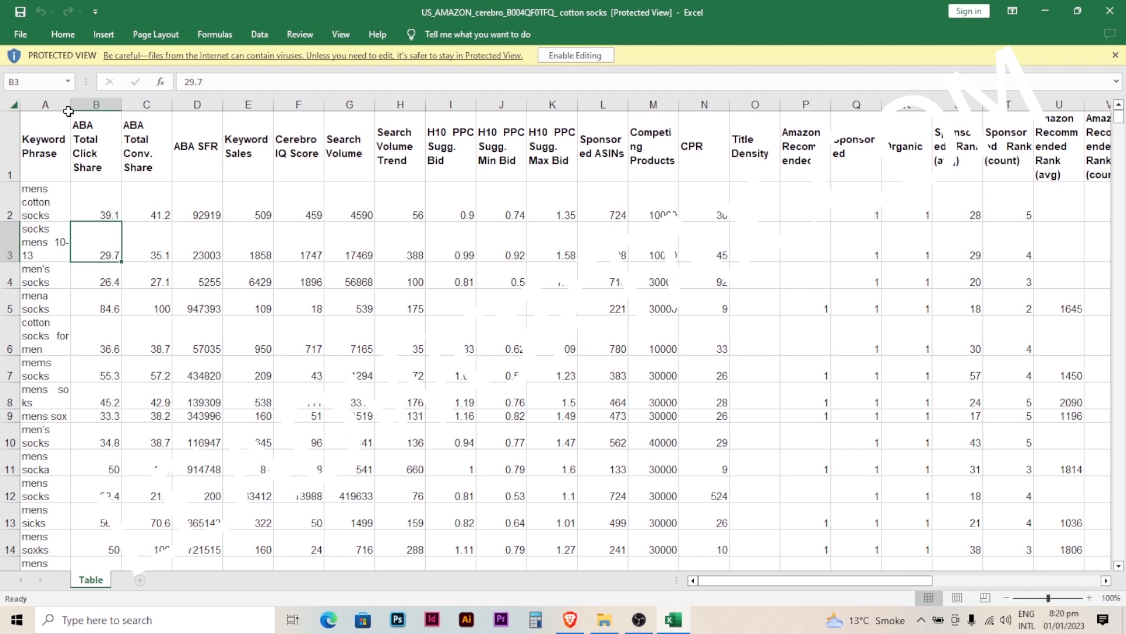
{"action": "left_click_drag", "start_coordinate": [70, 108], "coordinate": [152, 109]}
{"action": "left_click_drag", "start_coordinate": [103, 191], "coordinate": [117, 509]}
{"action": "left_click", "coordinate": [172, 445]}
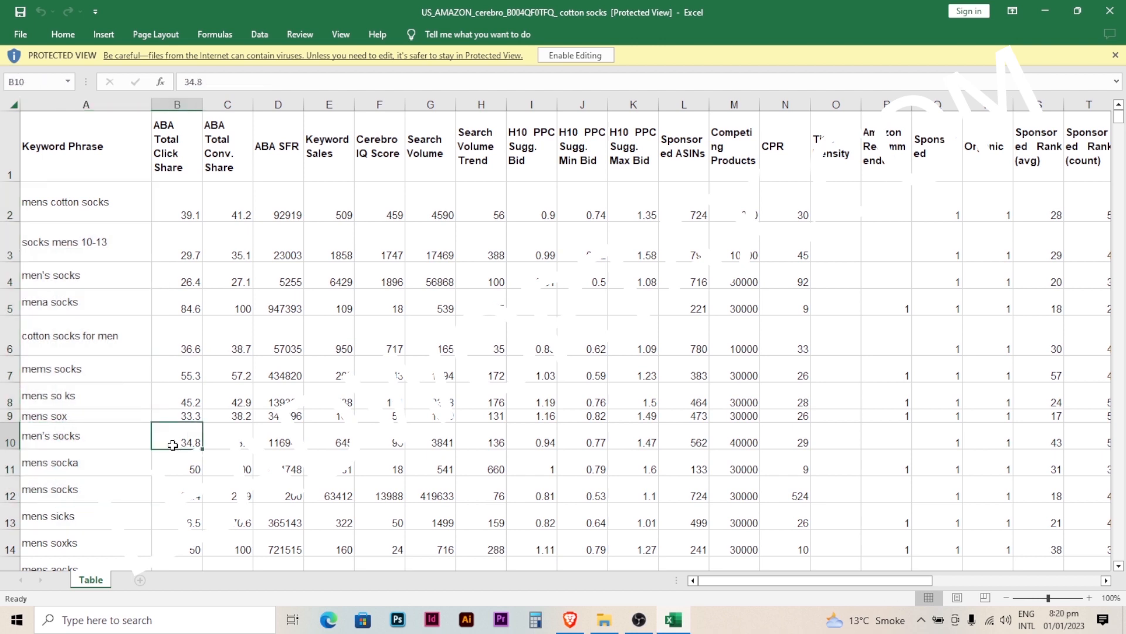
{"action": "left_click_drag", "start_coordinate": [153, 104], "coordinate": [130, 106]}
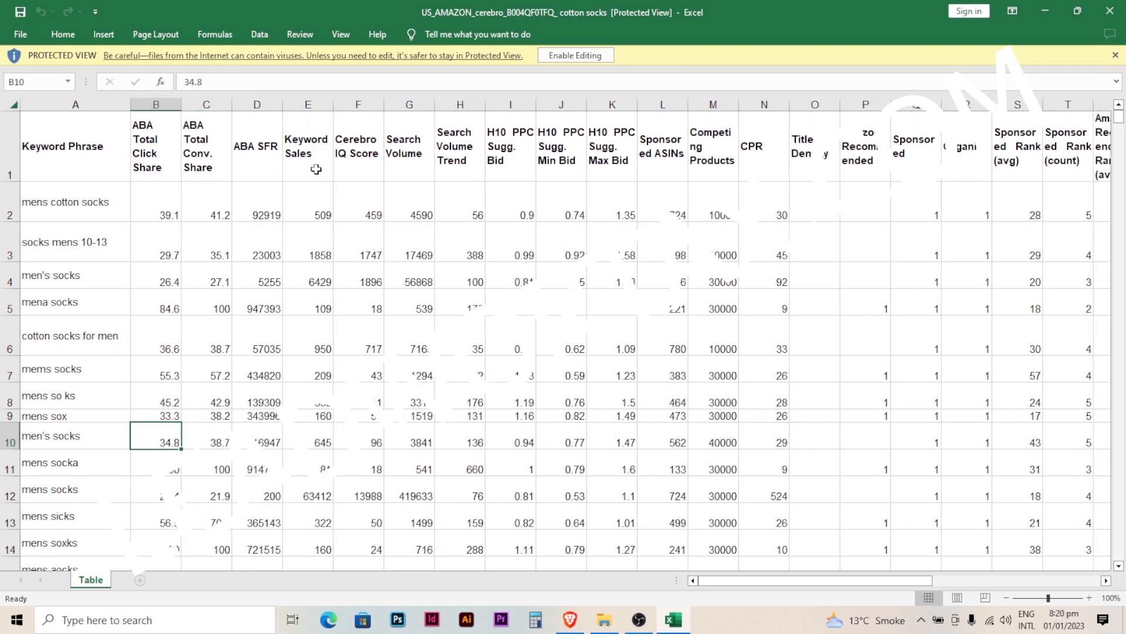
Enable editing of the workbook and delete the columns from ABA Total Click Share through Cerebro IQ Score.
{"action": "left_click", "coordinate": [575, 56]}
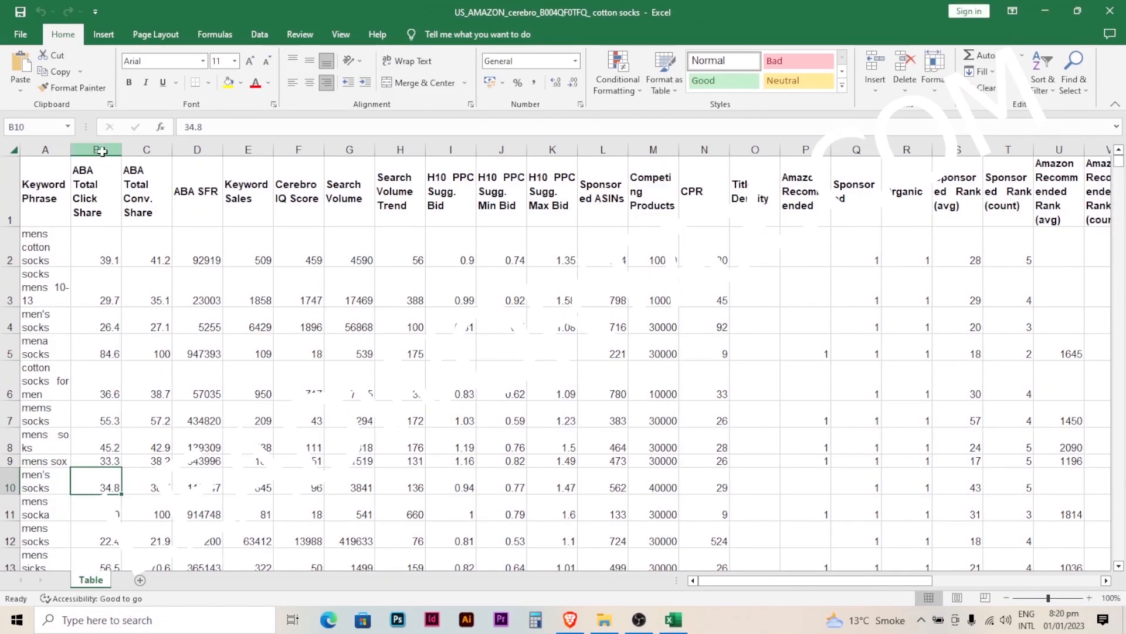
{"action": "left_click_drag", "start_coordinate": [101, 149], "coordinate": [297, 156]}
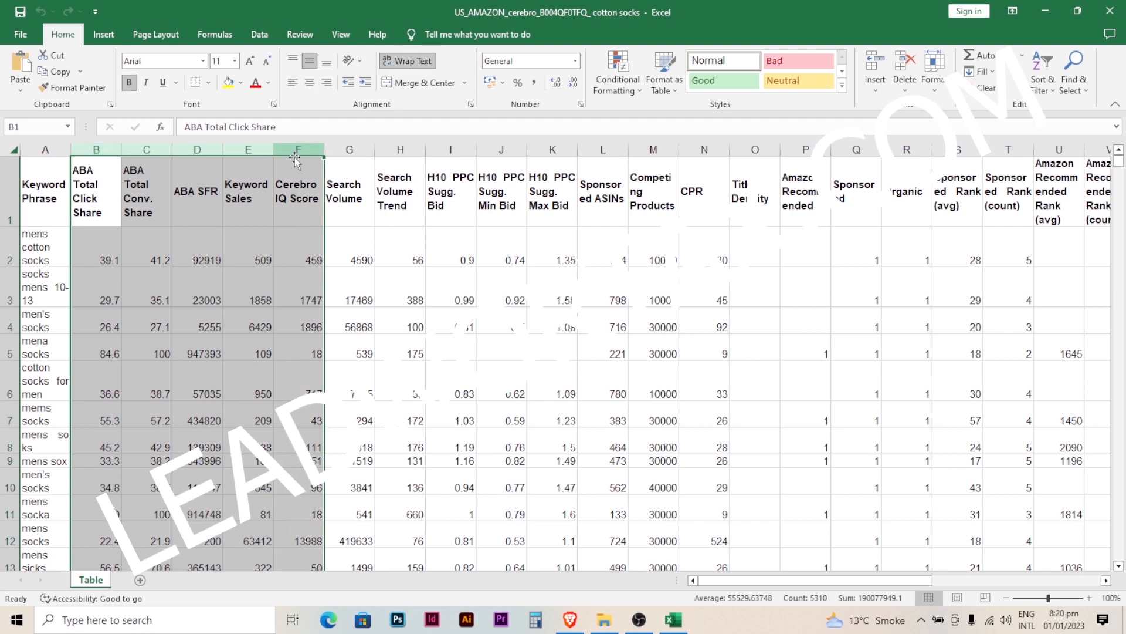
{"action": "right_click", "coordinate": [287, 187]}
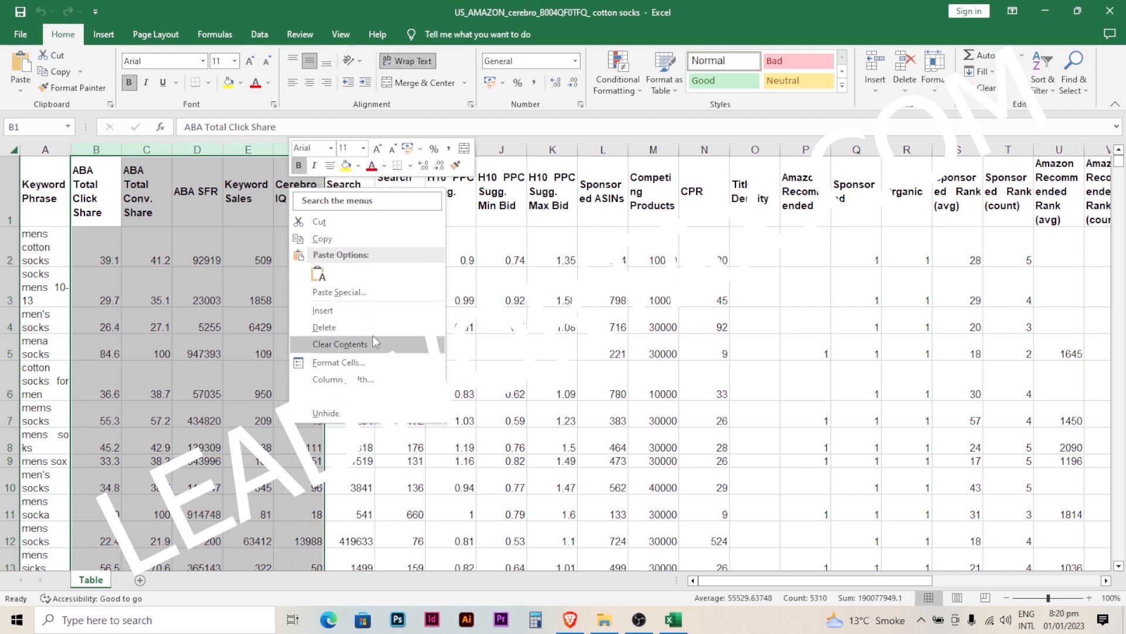
{"action": "left_click", "coordinate": [374, 327]}
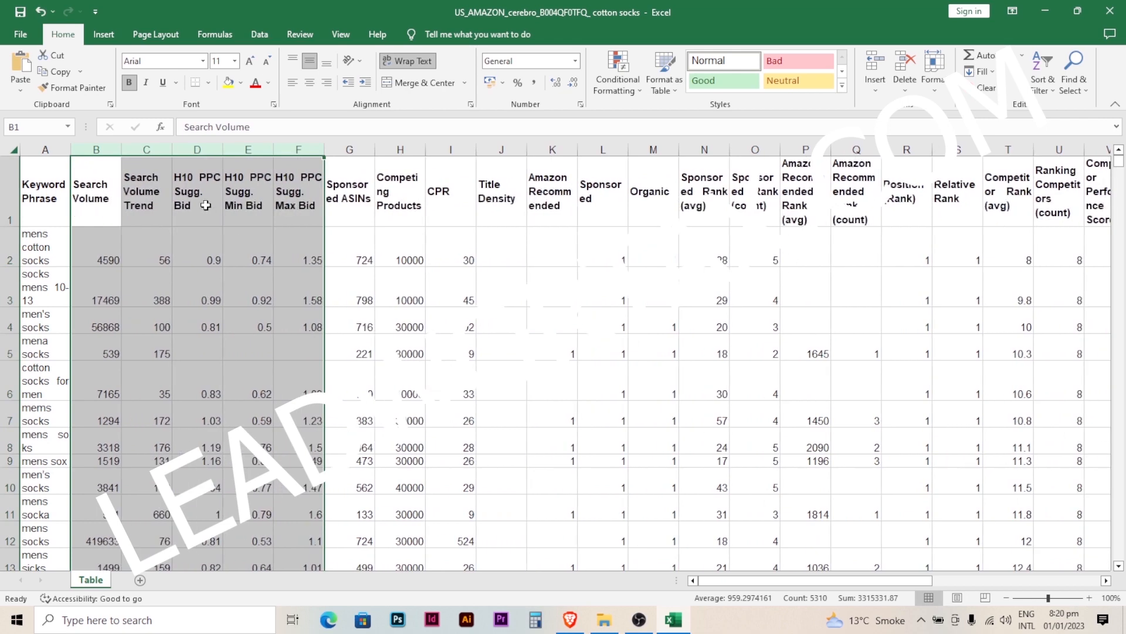
Delete the columns from Search Volume Trend through Amazon Recommended Rank (count).
{"action": "left_click", "coordinate": [153, 182]}
{"action": "left_click_drag", "start_coordinate": [147, 151], "coordinate": [413, 139]}
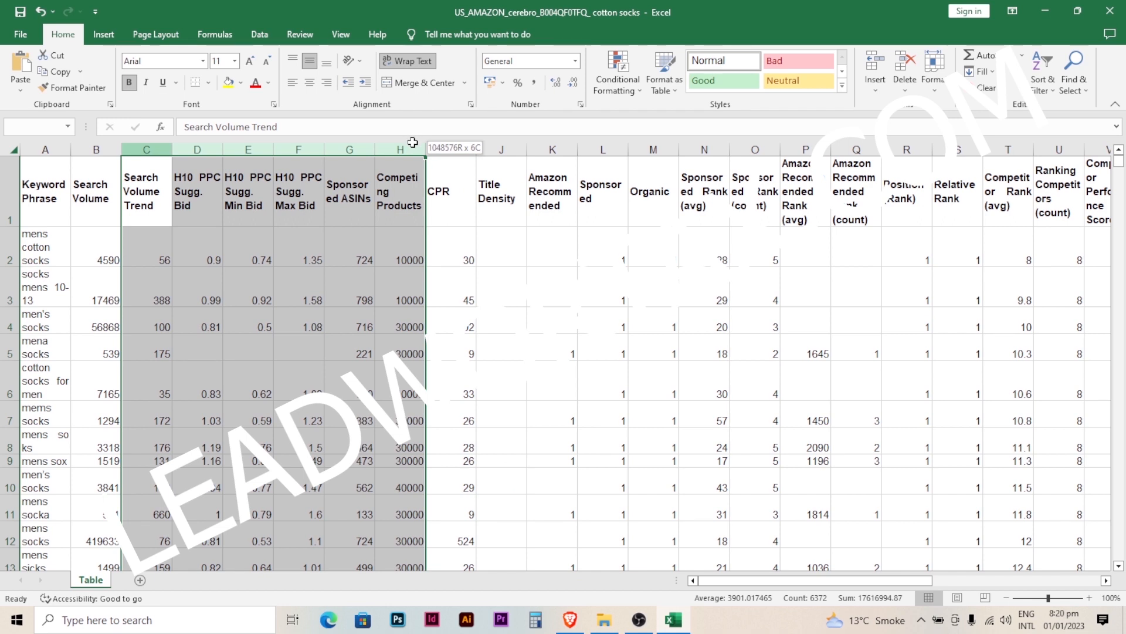
{"action": "left_click_drag", "start_coordinate": [413, 145], "coordinate": [839, 178]}
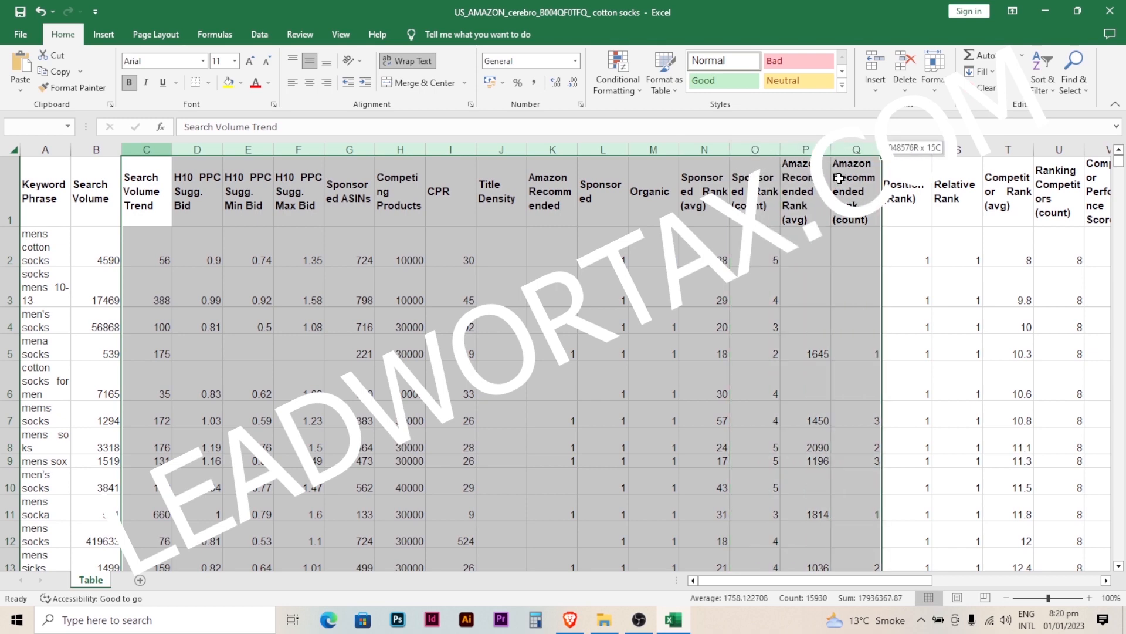
{"action": "left_click_drag", "start_coordinate": [839, 178], "coordinate": [836, 177]}
{"action": "right_click", "coordinate": [850, 182]}
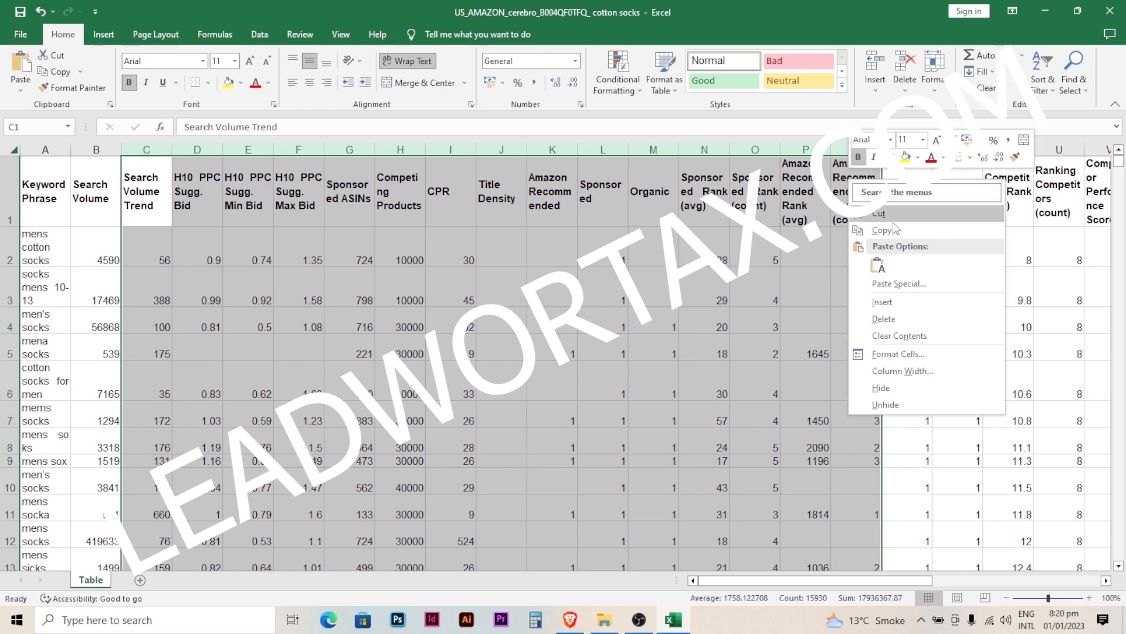
{"action": "left_click", "coordinate": [886, 319]}
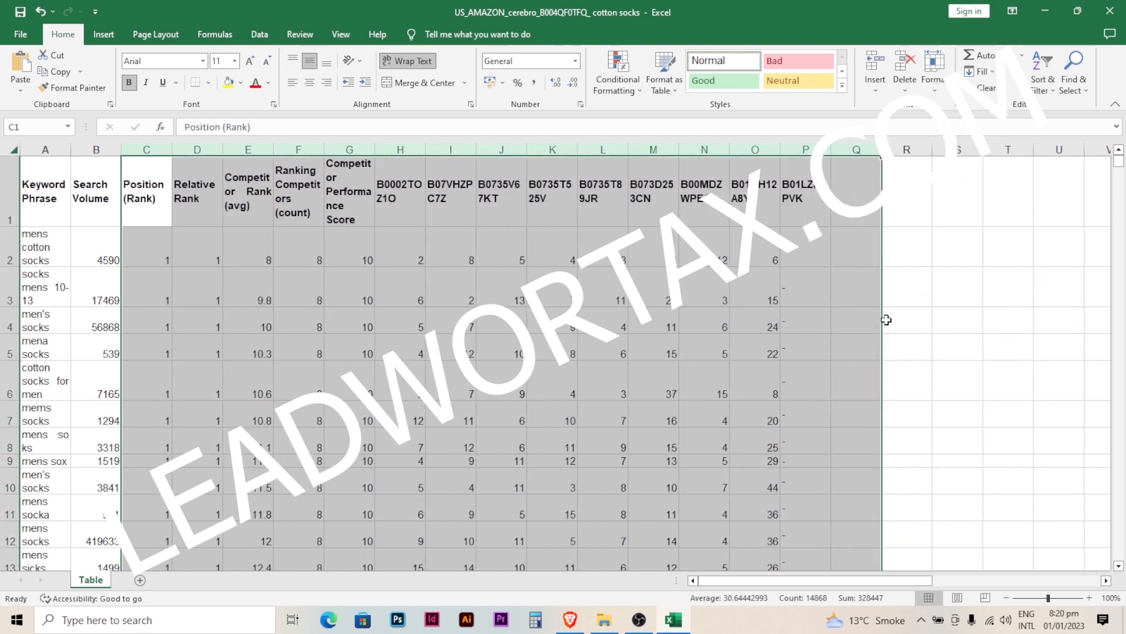
{"action": "left_click", "coordinate": [407, 344]}
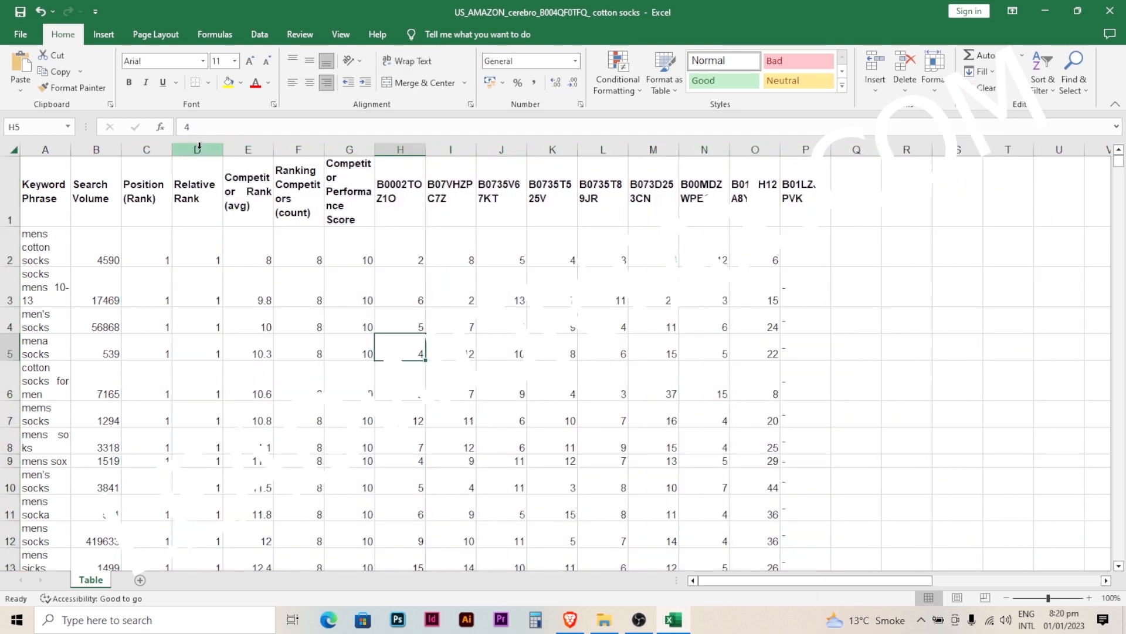
Delete the columns from Relative Rank through Competitor Performance Score.
{"action": "left_click_drag", "start_coordinate": [199, 147], "coordinate": [341, 156]}
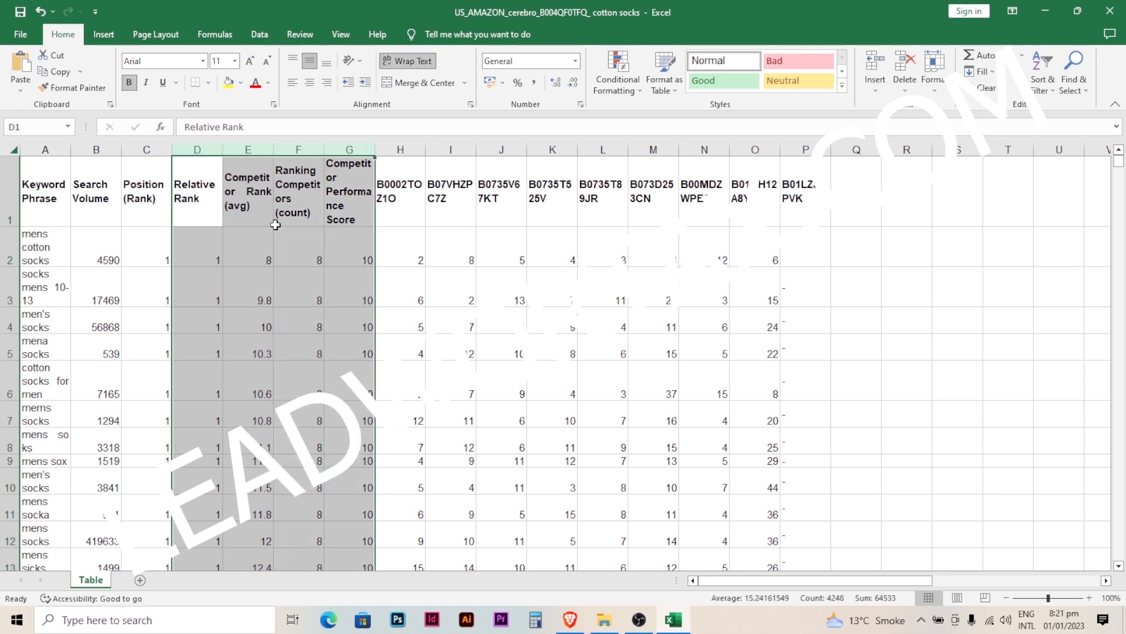
{"action": "right_click", "coordinate": [275, 224]}
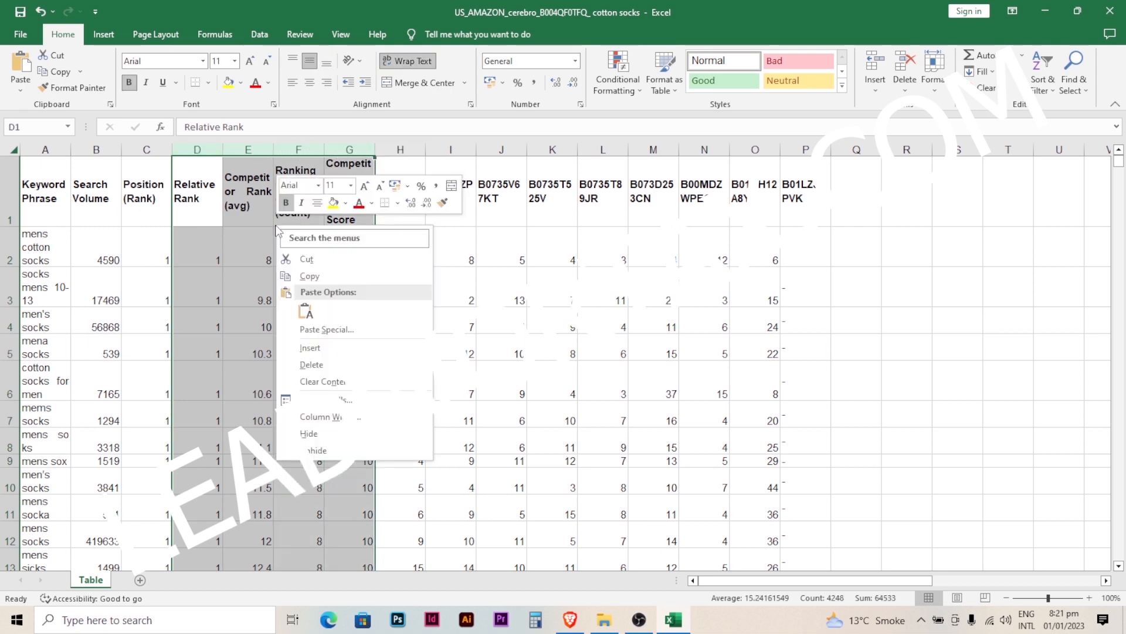
{"action": "left_click", "coordinate": [319, 366]}
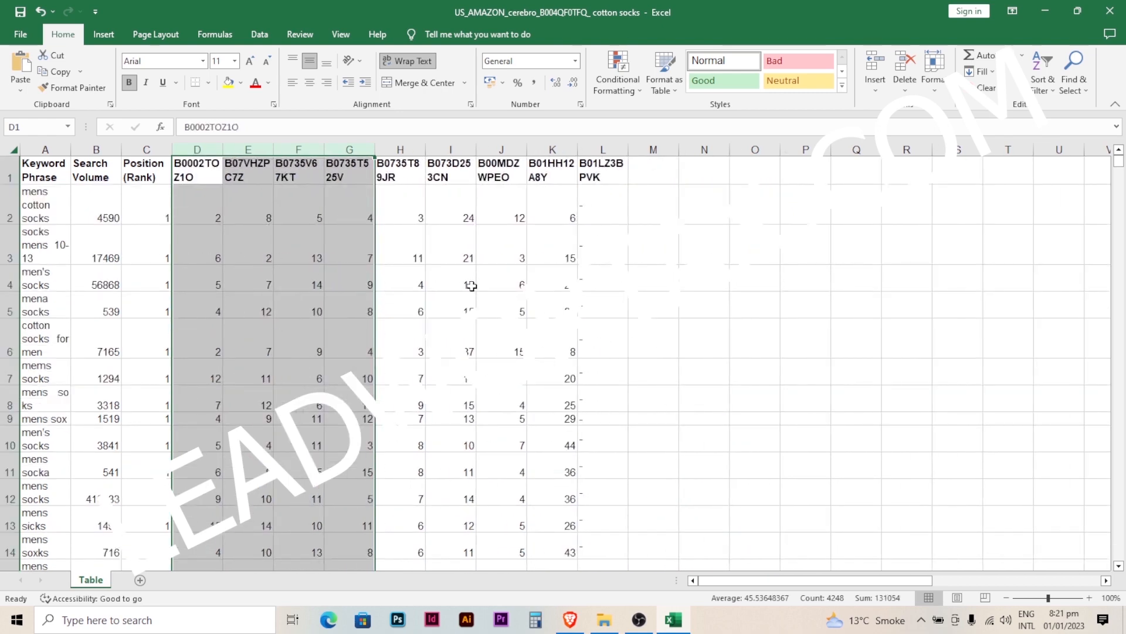
{"action": "left_click", "coordinate": [409, 281]}
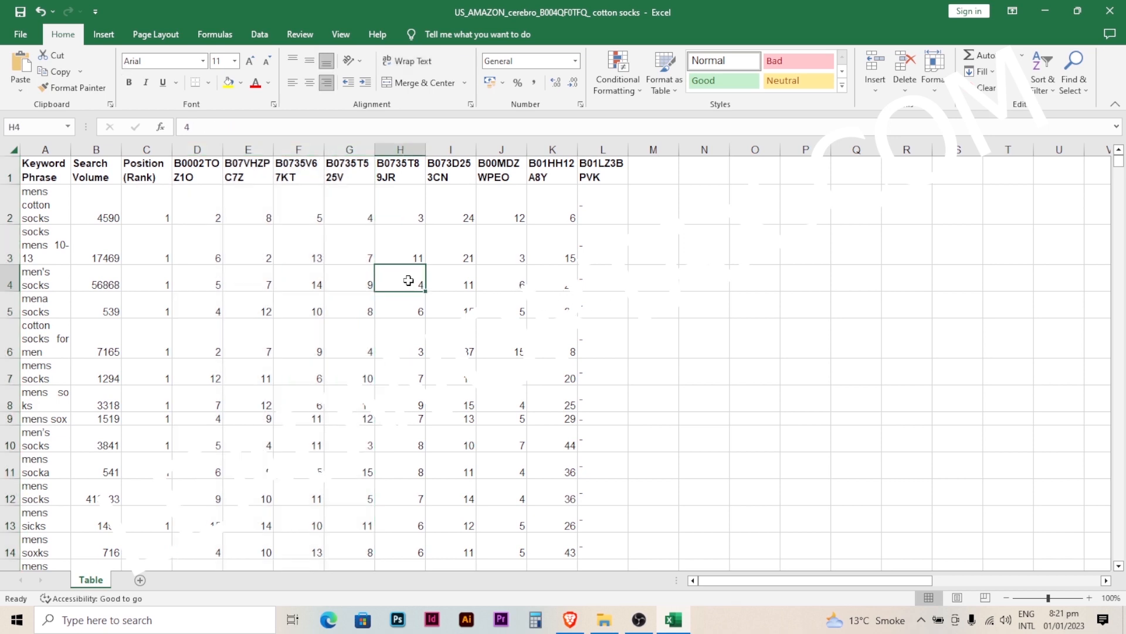
Insert a blank column before Search Volume and widen it and the Keyword Phrase column.
{"action": "left_click", "coordinate": [97, 148]}
{"action": "right_click", "coordinate": [97, 147]}
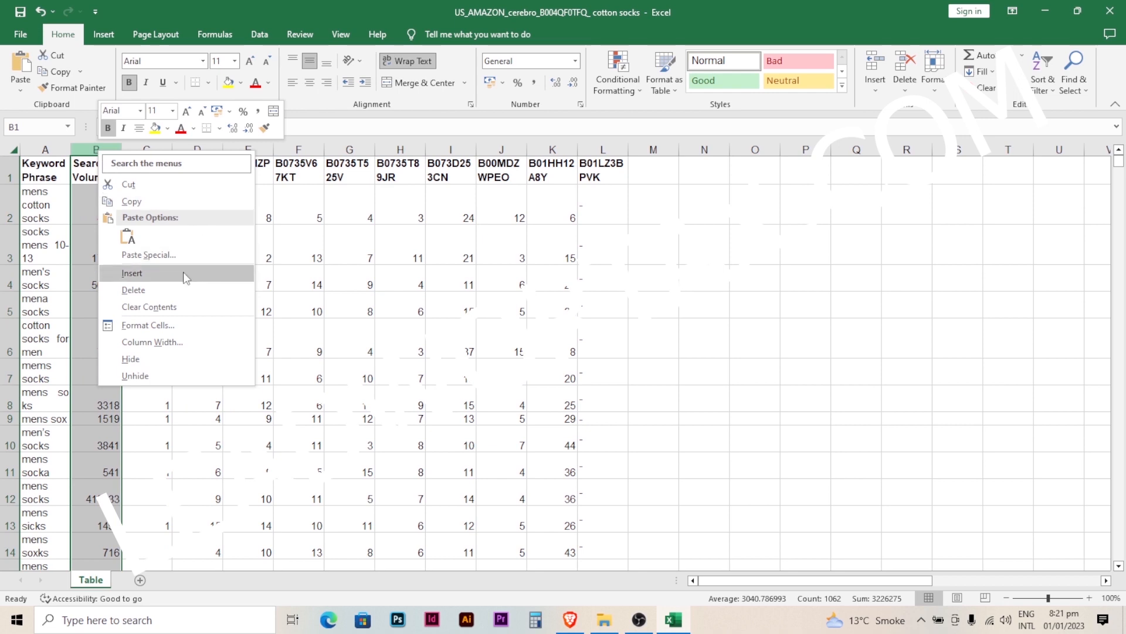
{"action": "left_click", "coordinate": [164, 281]}
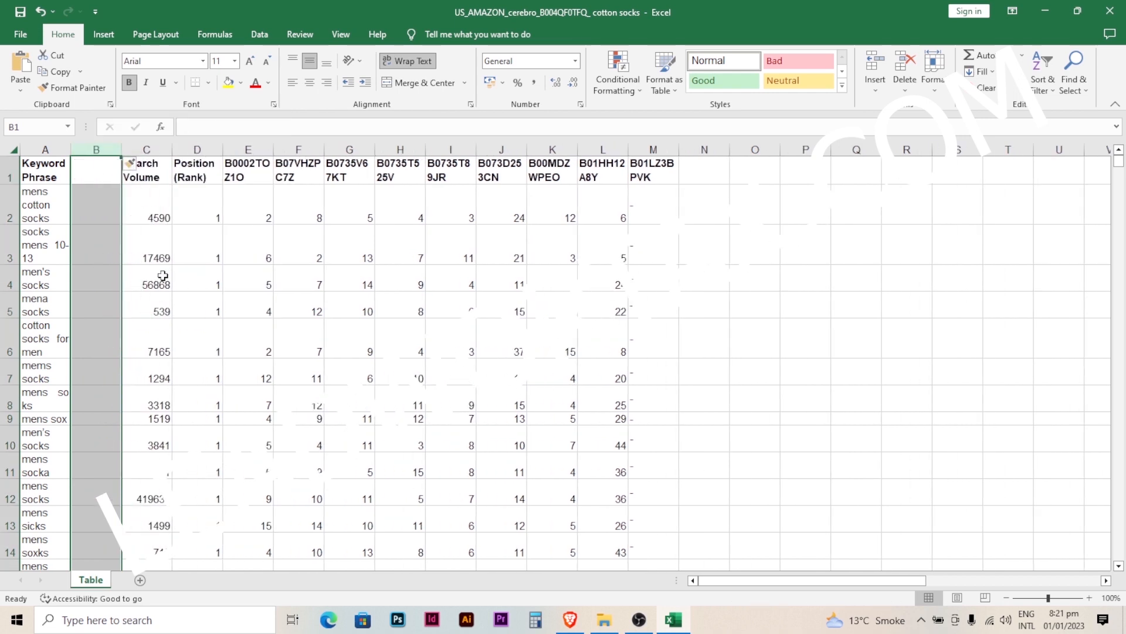
{"action": "left_click", "coordinate": [212, 271]}
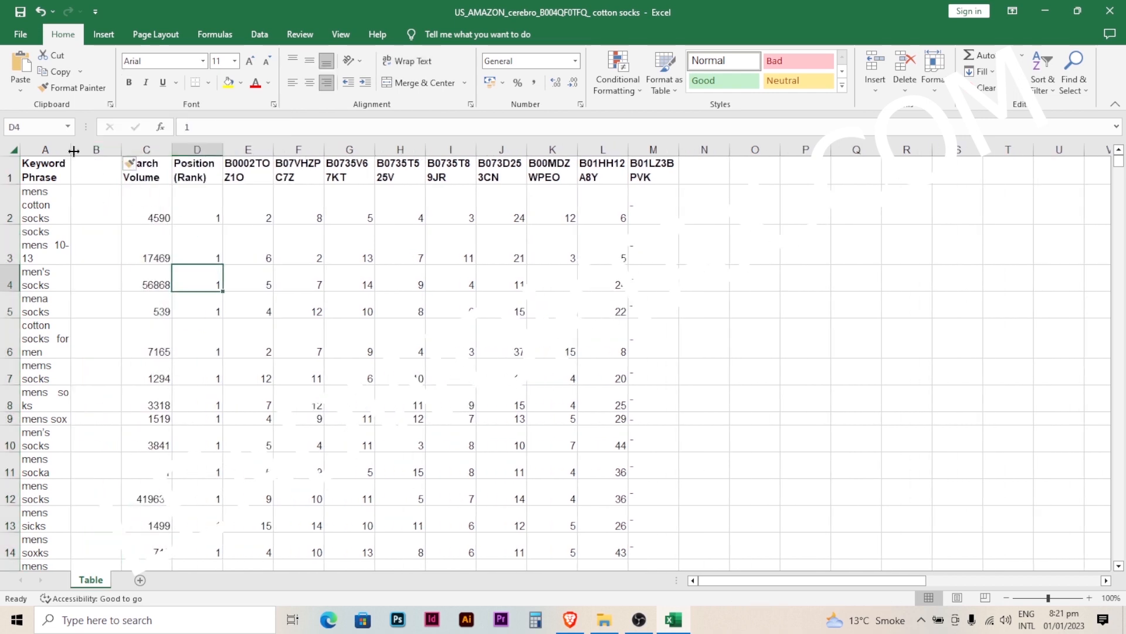
{"action": "left_click_drag", "start_coordinate": [71, 151], "coordinate": [261, 151]}
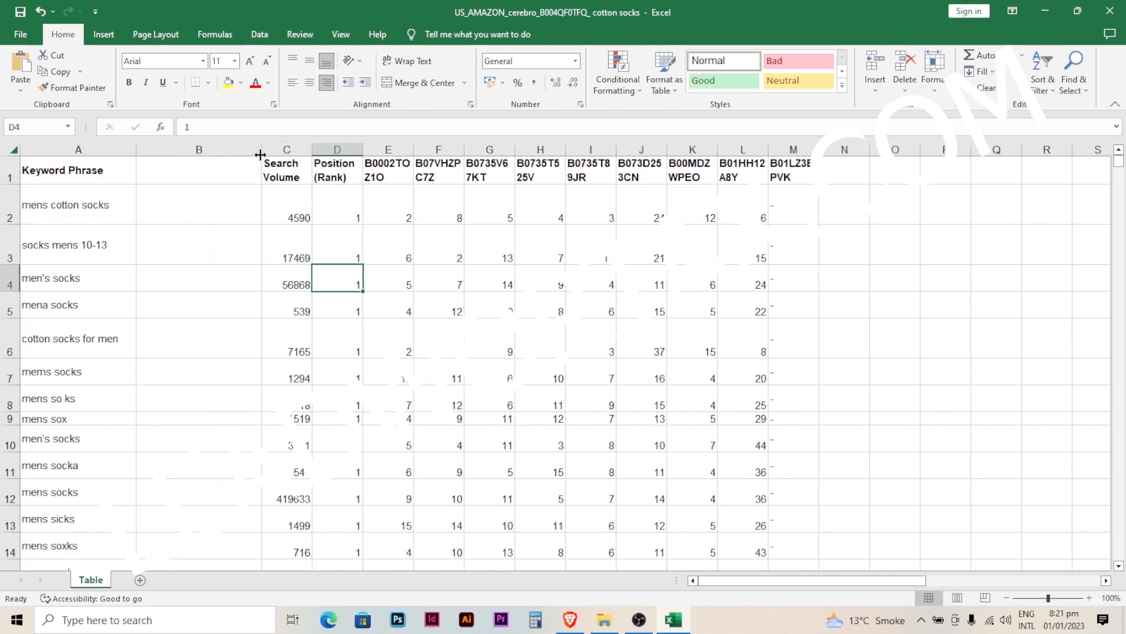
Title the new blank column "Relevancy Score" in cell B1.
{"action": "left_click", "coordinate": [210, 175]}
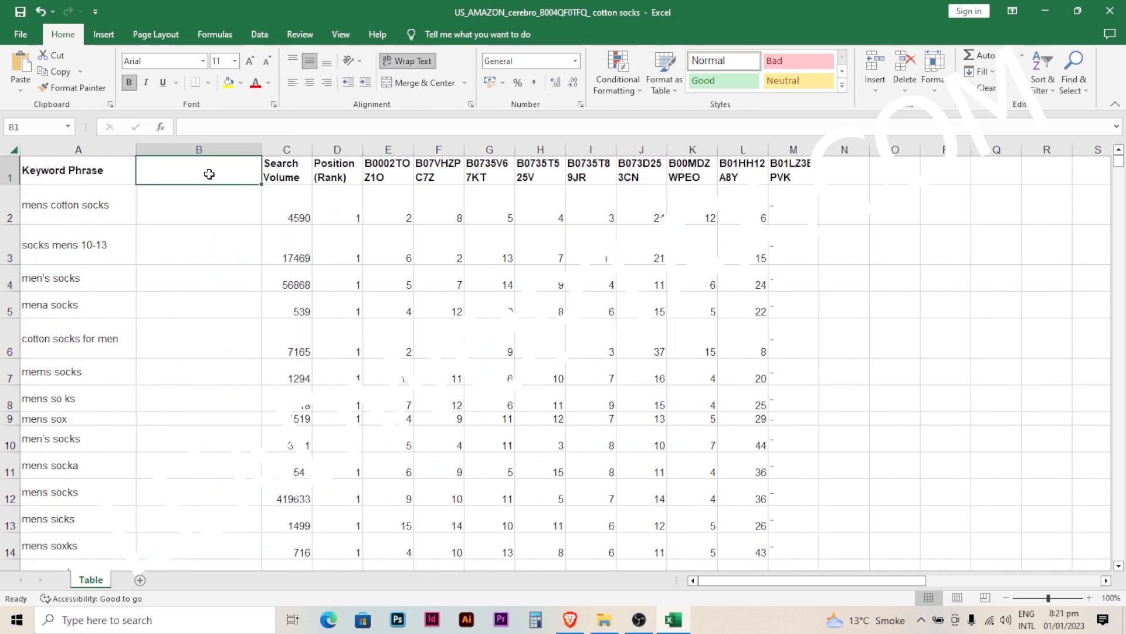
{"action": "type", "text": "Relevancy"}
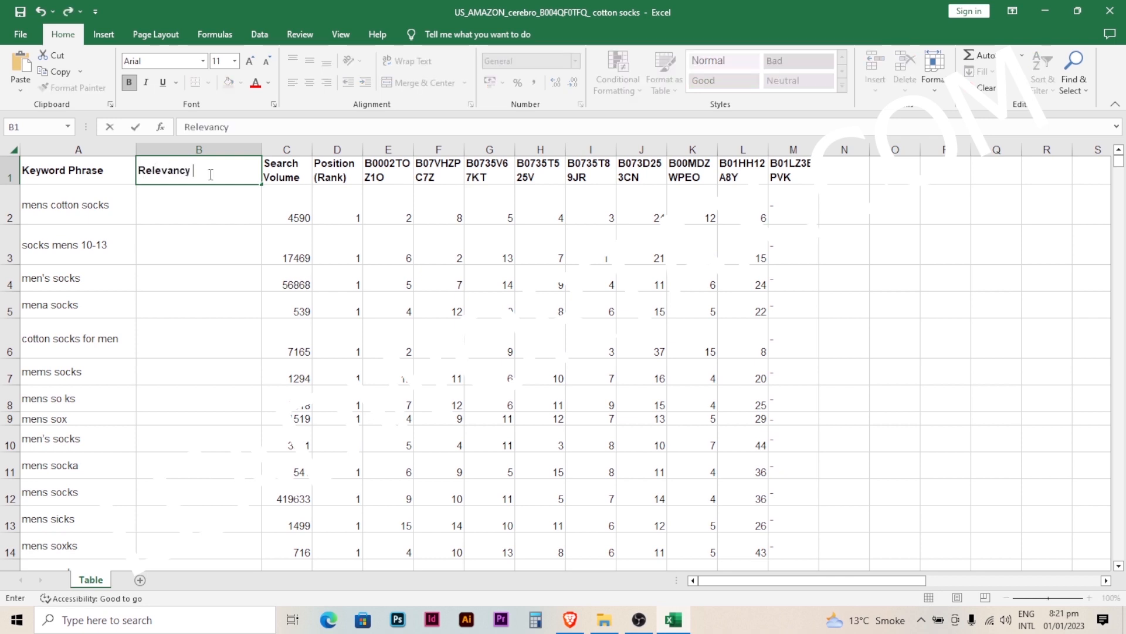
{"action": "type", "text": " Score"}
{"action": "left_click", "coordinate": [313, 243]}
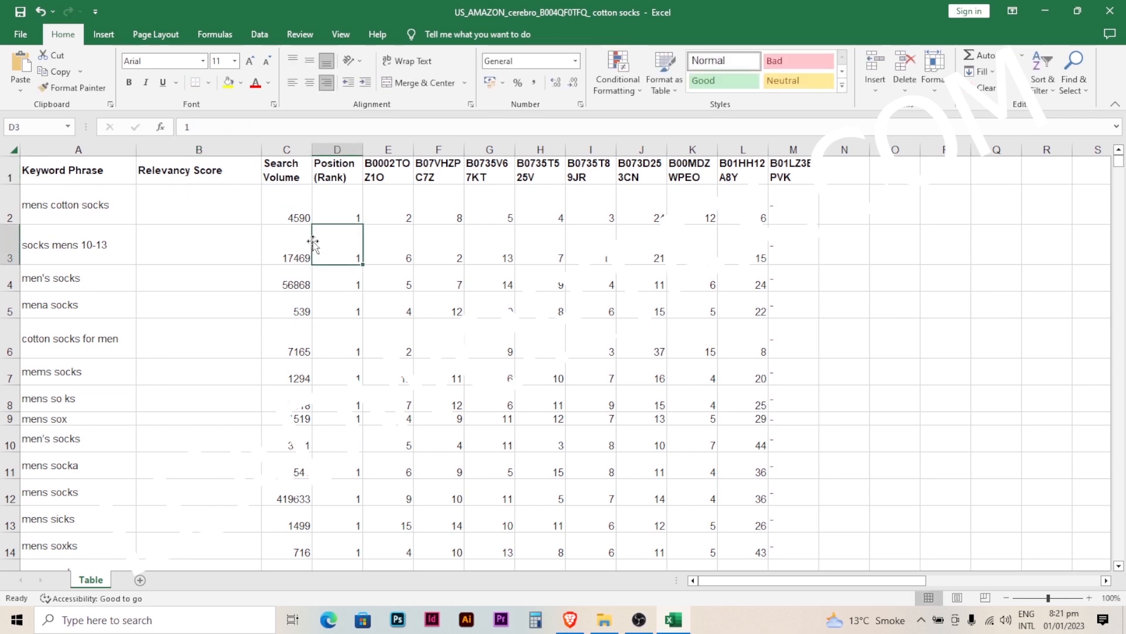
Enter the formula =COUNTIFS(D2:M2,"<30") in cell B2 to score the first keyword's relevancy.
{"action": "left_click", "coordinate": [193, 202]}
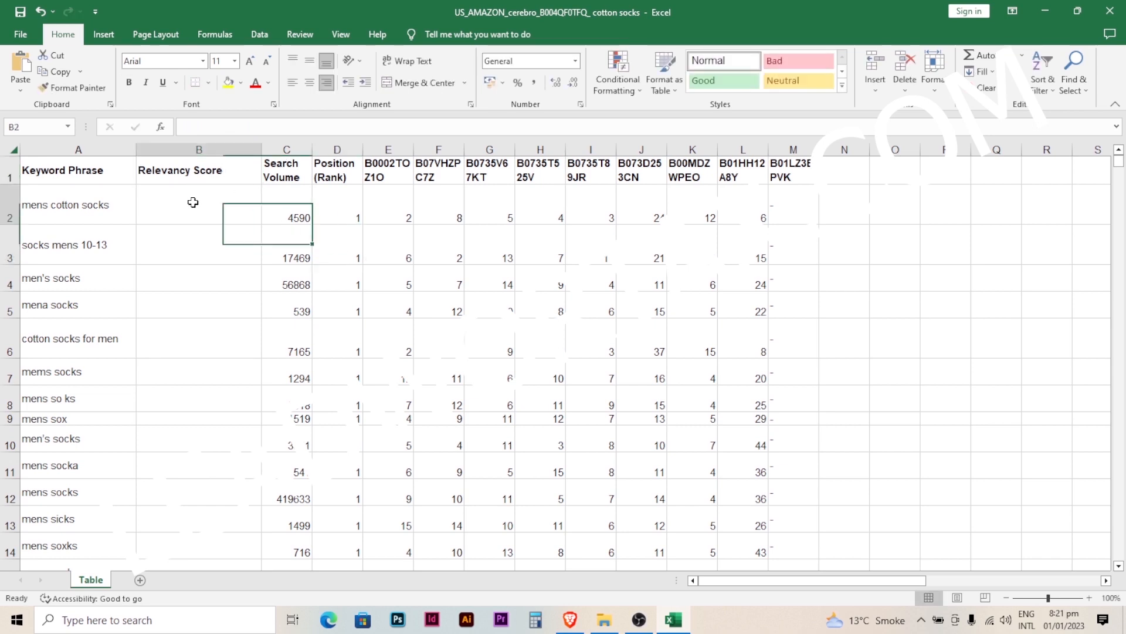
{"action": "type", "text": "countifs(D2:M2,\"<30\")"}
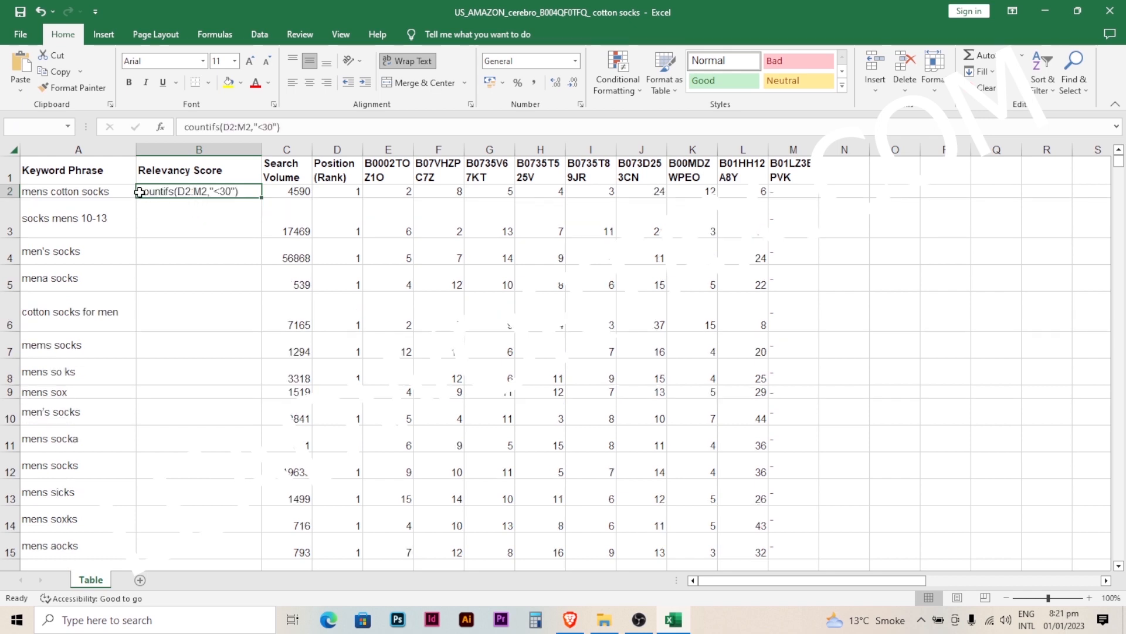
{"action": "double_click", "coordinate": [141, 193]}
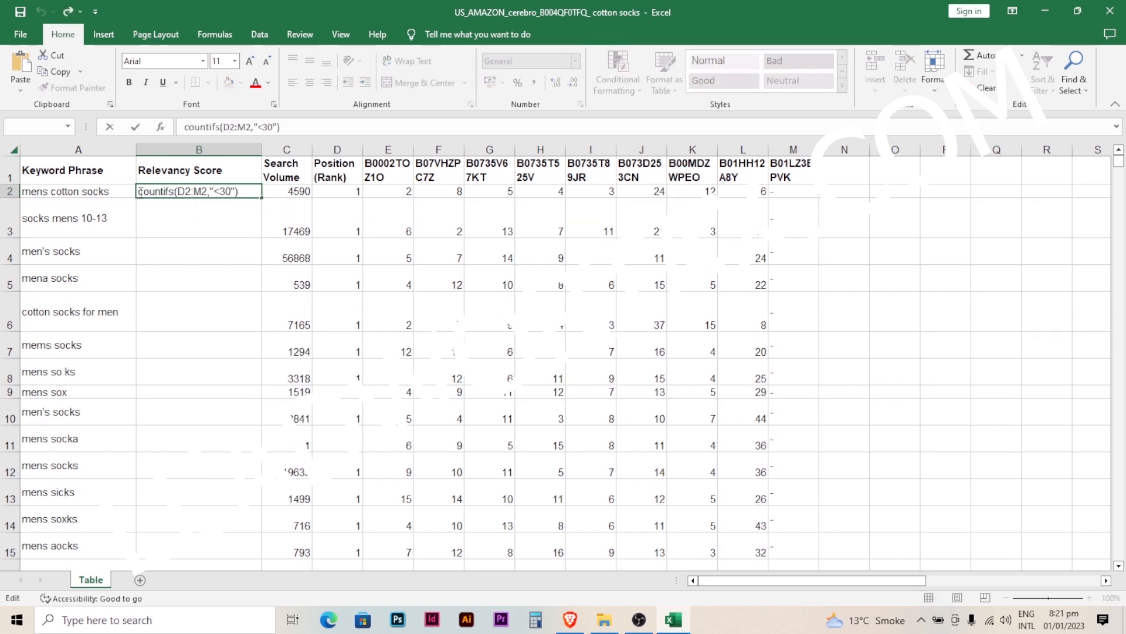
{"action": "type", "text": "="}
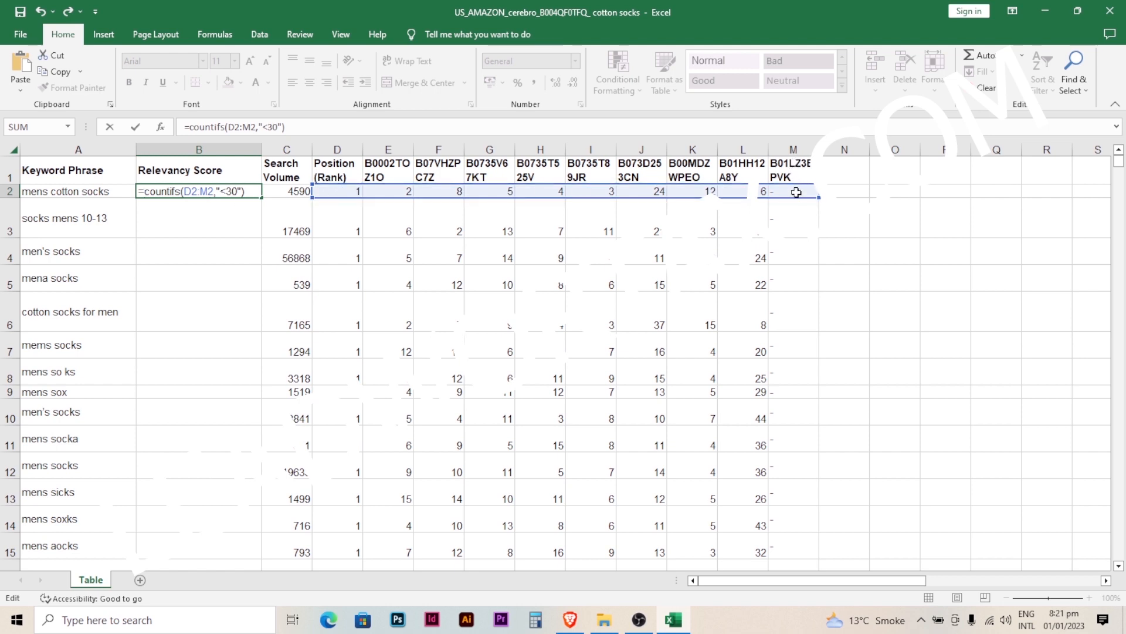
{"action": "left_click", "coordinate": [248, 192]}
{"action": "key", "text": "Return"}
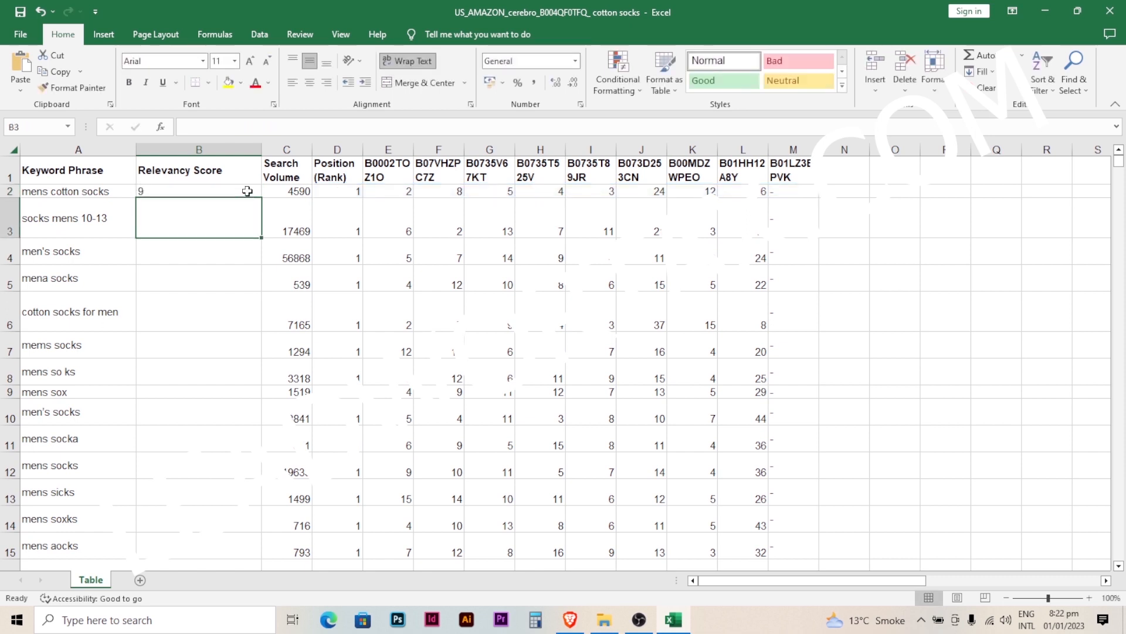
Copy the COUNTIFS formula from B2 down the whole Relevancy Score column.
{"action": "left_click", "coordinate": [247, 190]}
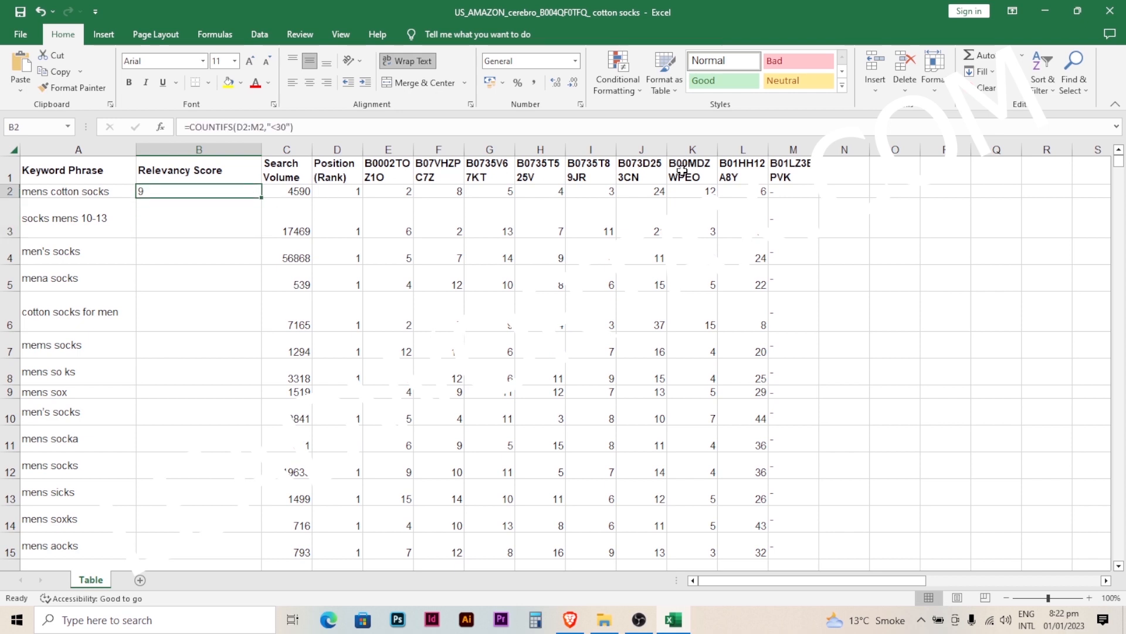
{"action": "double_click", "coordinate": [262, 197]}
{"action": "left_click", "coordinate": [378, 275]}
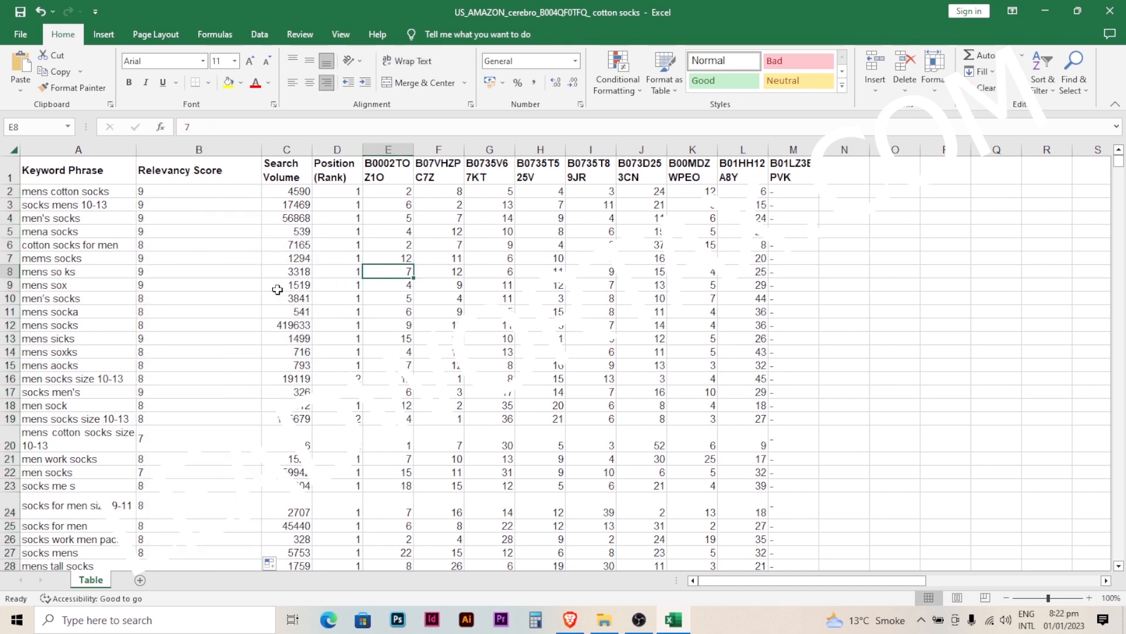
{"action": "left_click", "coordinate": [256, 271]}
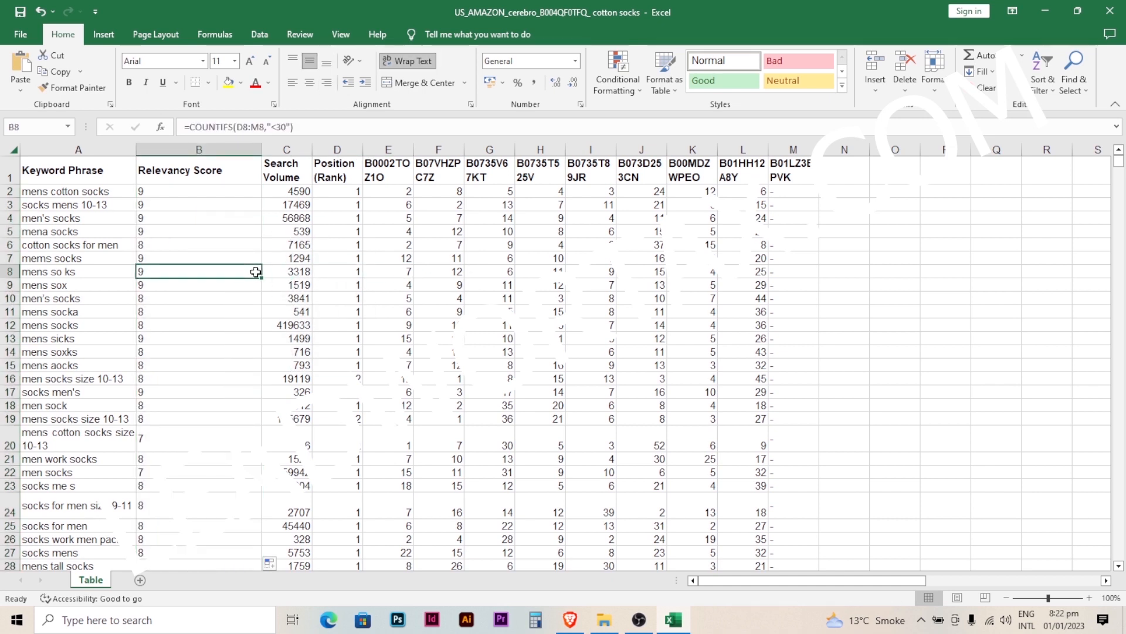
Turn on filters for the header row of the keyword table.
{"action": "left_click", "coordinate": [230, 176]}
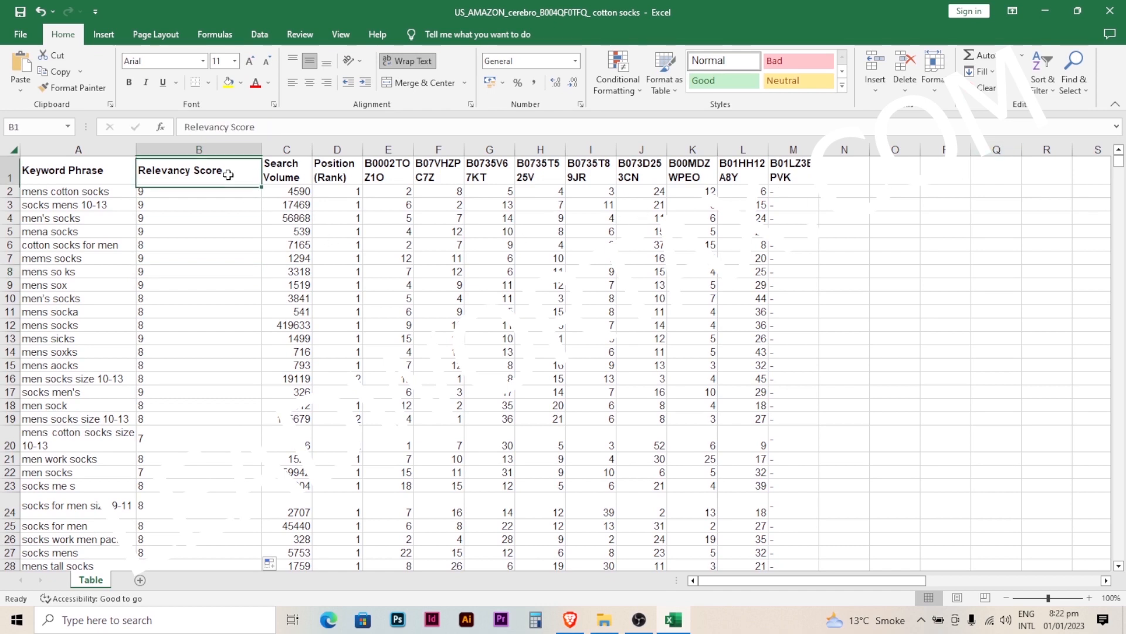
{"action": "left_click", "coordinate": [1053, 91]}
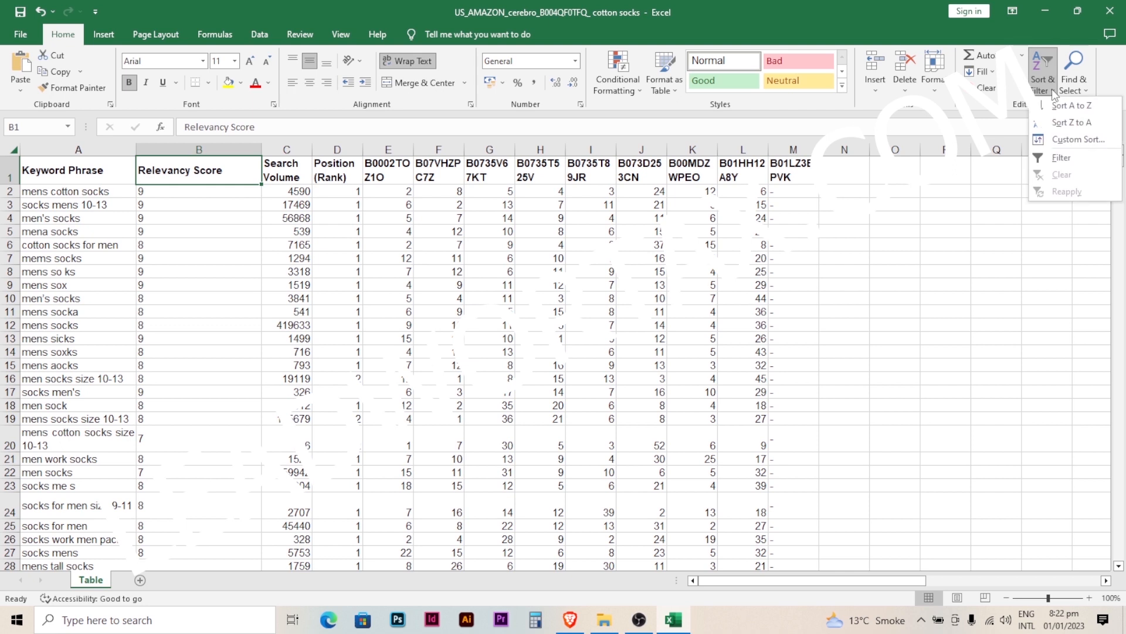
{"action": "left_click", "coordinate": [1061, 159]}
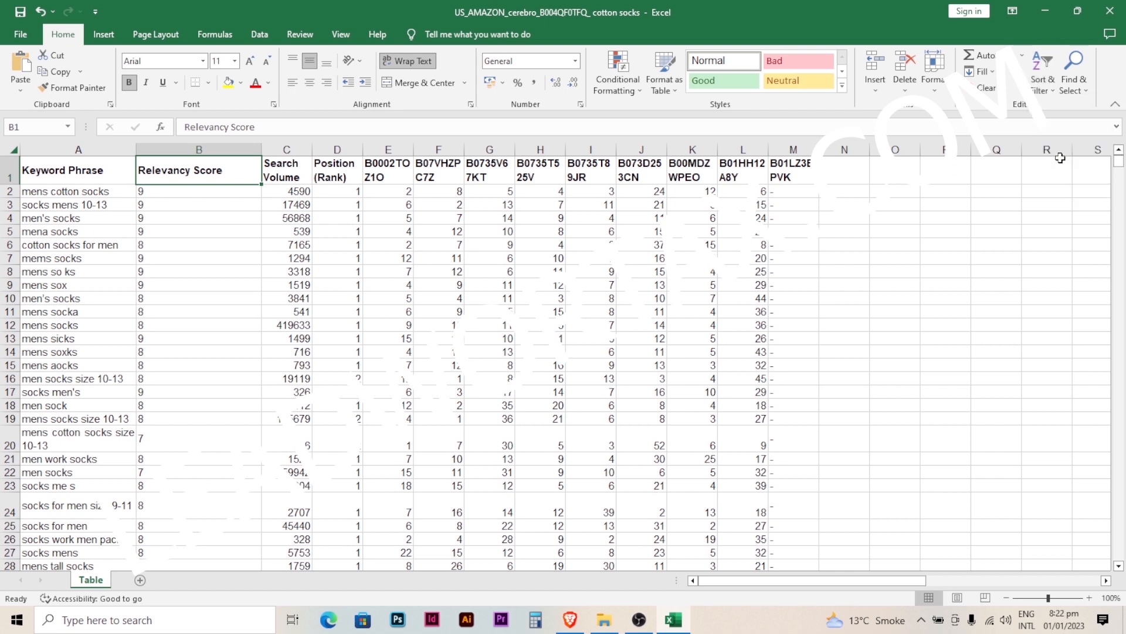
{"action": "left_click", "coordinate": [452, 290]}
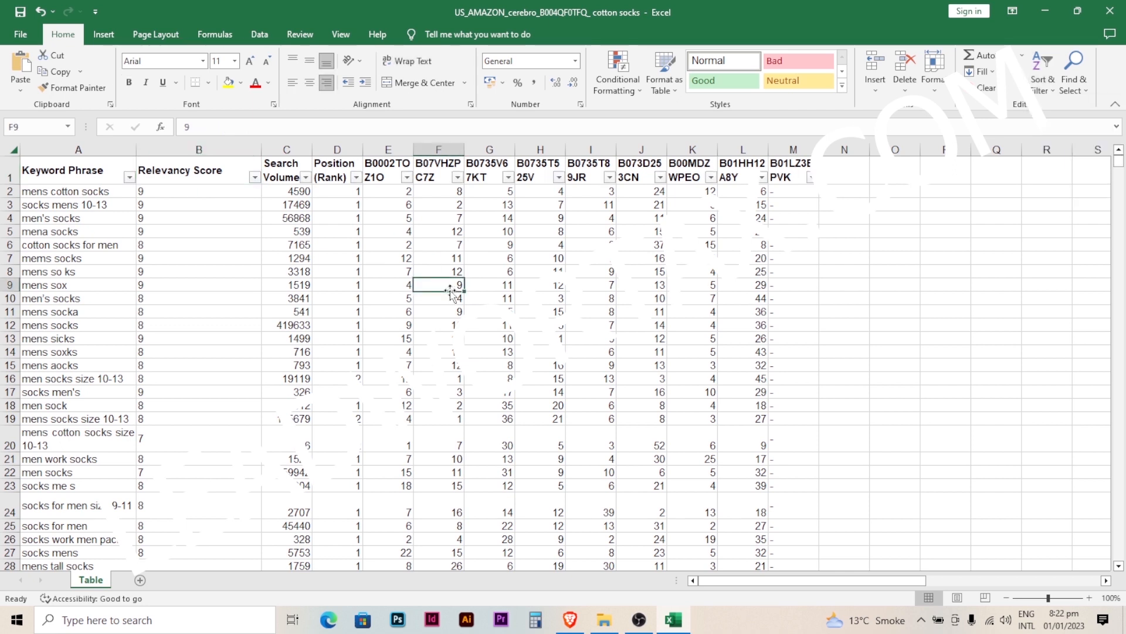
Filter the Relevancy Score column to exclude the scores 1, 2, 3 and 4.
{"action": "left_click", "coordinate": [231, 194]}
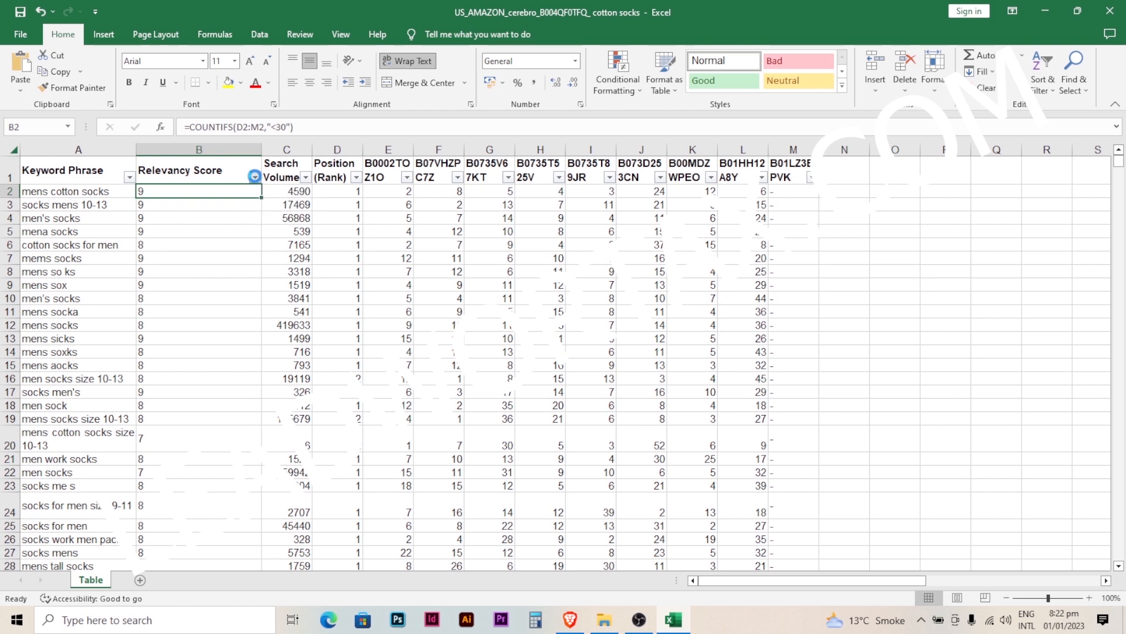
{"action": "left_click", "coordinate": [254, 177]}
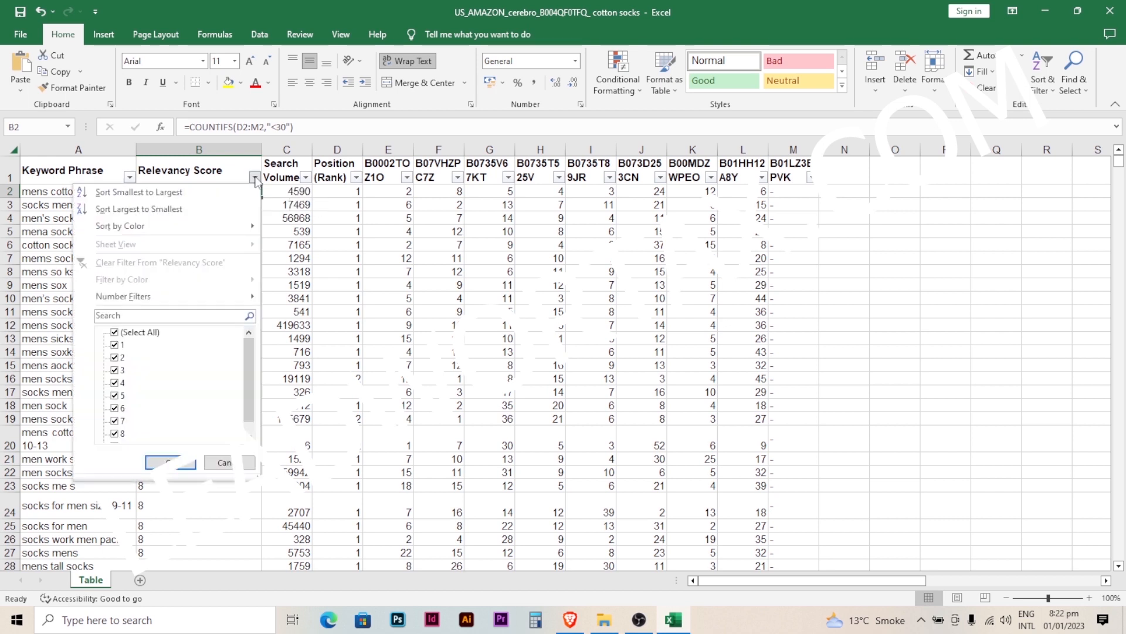
{"action": "left_click", "coordinate": [115, 345]}
{"action": "left_click", "coordinate": [115, 382]}
{"action": "left_click", "coordinate": [115, 371]}
{"action": "left_click", "coordinate": [115, 357]}
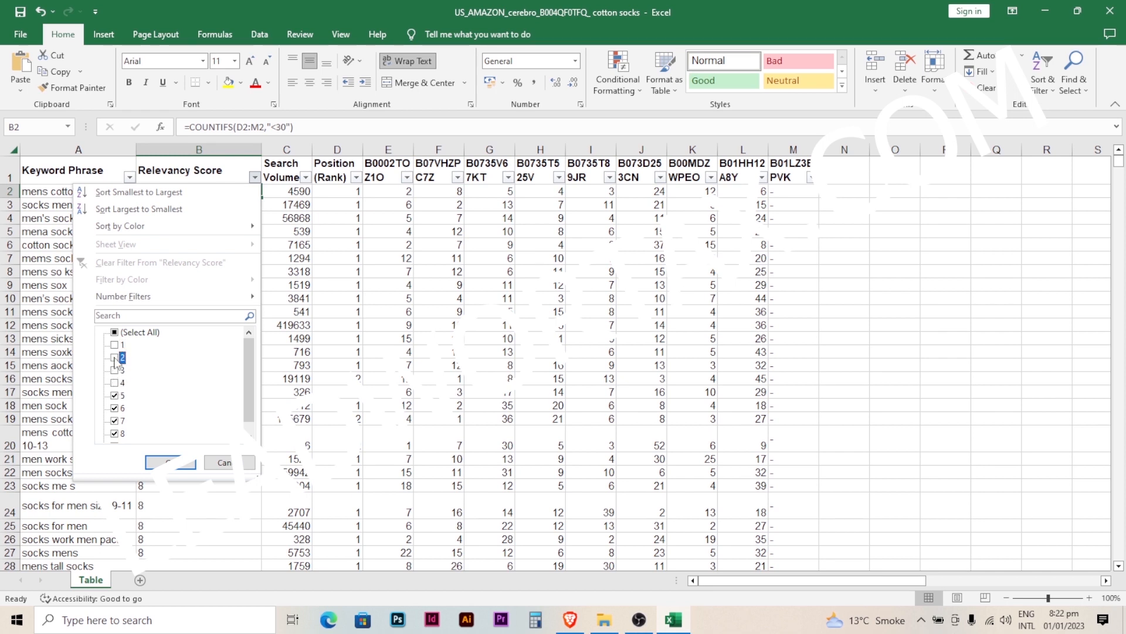
{"action": "left_click", "coordinate": [171, 462]}
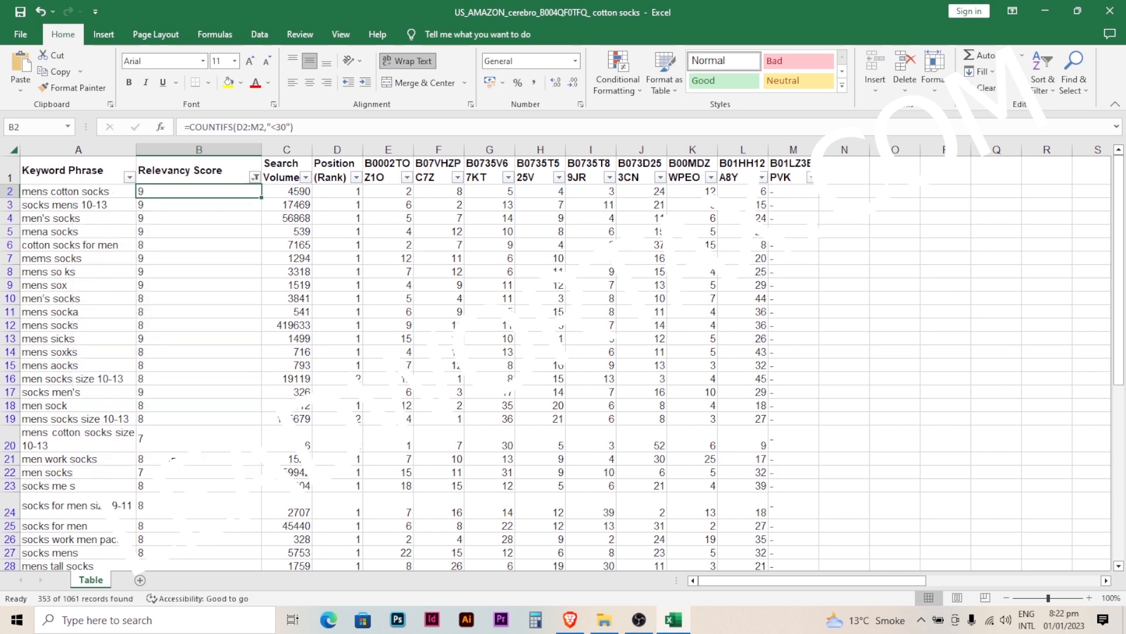
{"action": "left_click", "coordinate": [368, 300]}
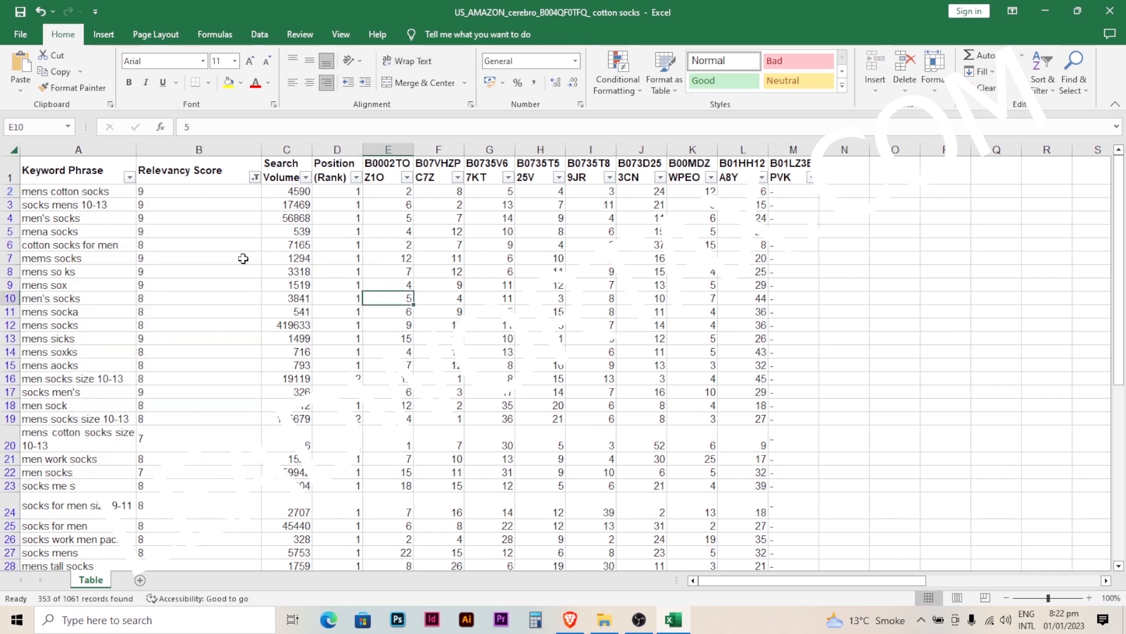
Sort the filtered keywords by Search Volume from largest to smallest.
{"action": "left_click", "coordinate": [246, 188]}
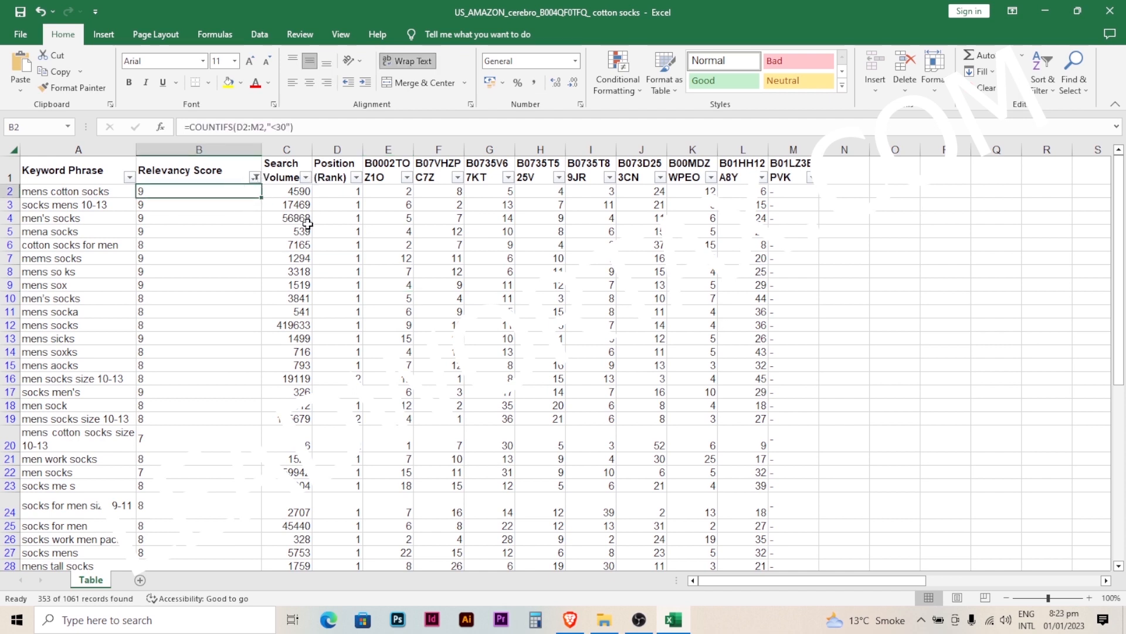
{"action": "left_click", "coordinate": [289, 202]}
{"action": "left_click", "coordinate": [288, 191]}
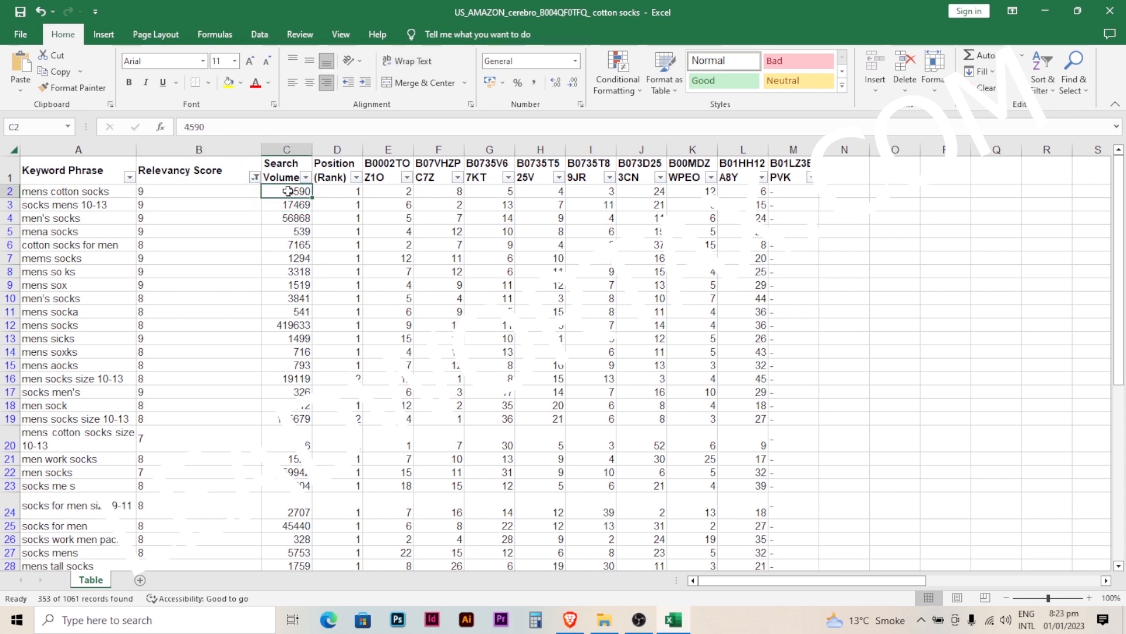
{"action": "left_click", "coordinate": [305, 177]}
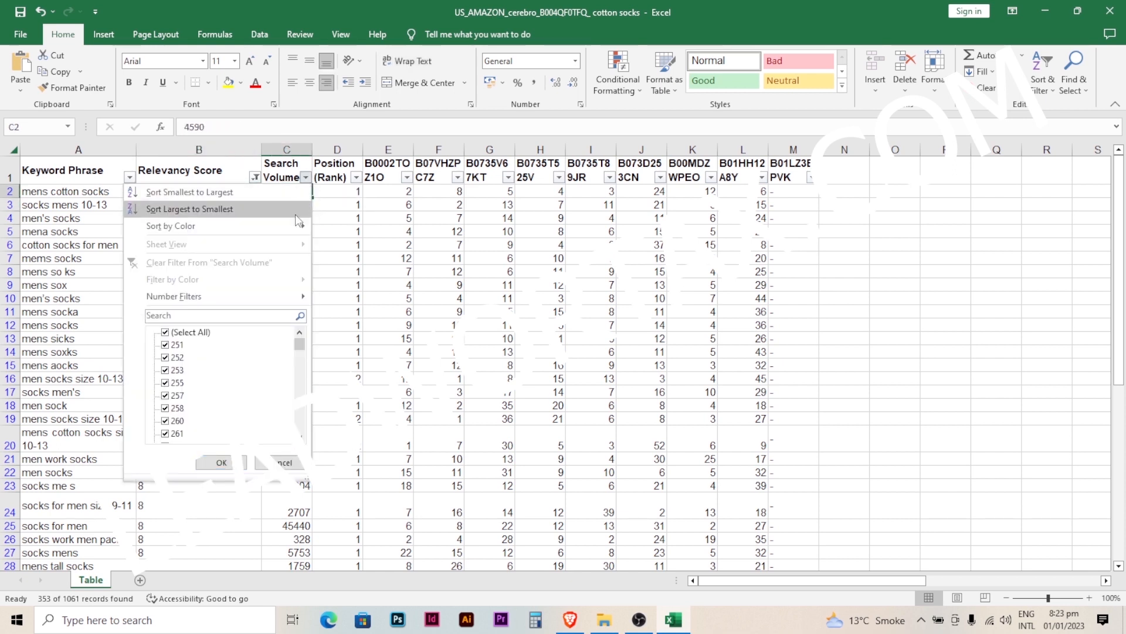
{"action": "left_click", "coordinate": [260, 211]}
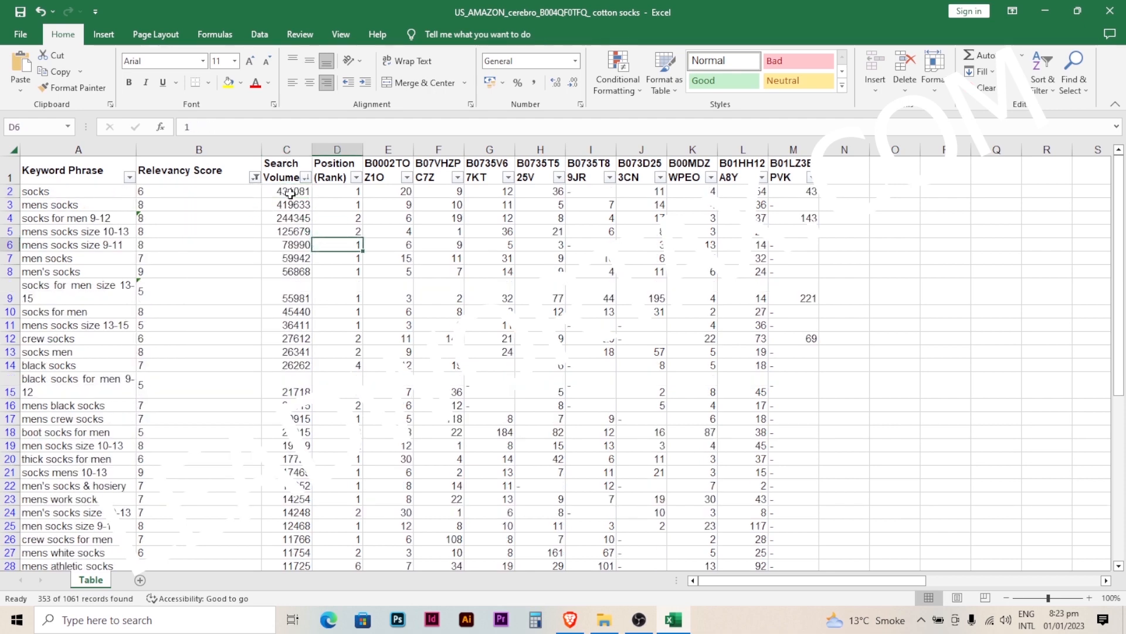
Examine the search volumes and relevancy scores of the sorted keywords and review the Relevancy Score filter selection.
{"action": "left_click_drag", "start_coordinate": [288, 191], "coordinate": [320, 491]}
{"action": "left_click", "coordinate": [151, 289]}
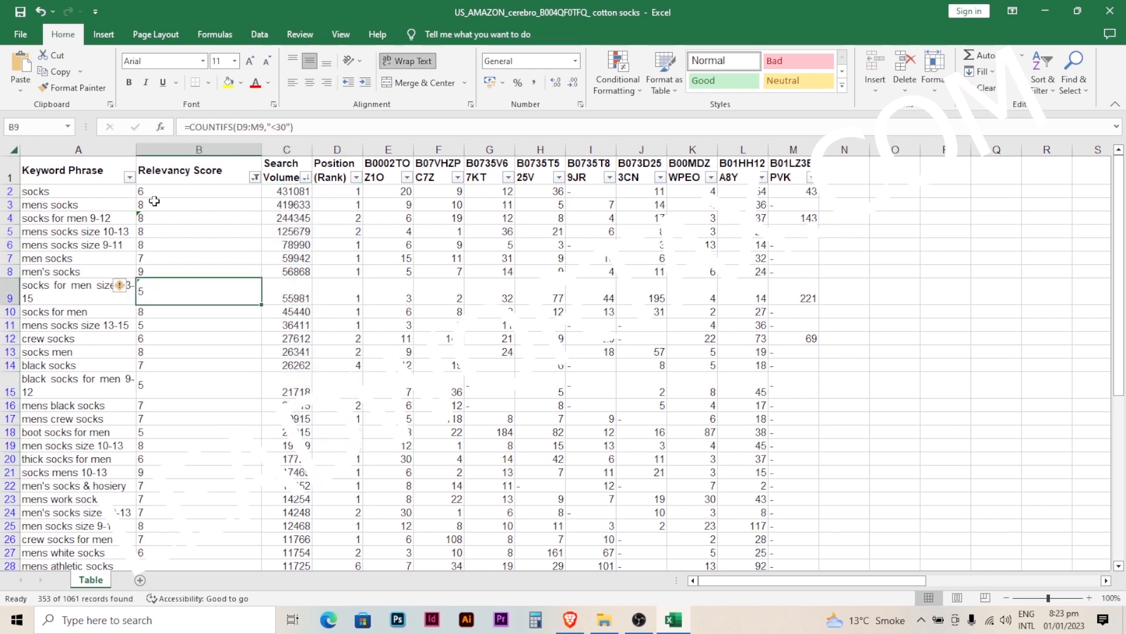
{"action": "left_click_drag", "start_coordinate": [155, 194], "coordinate": [223, 486]}
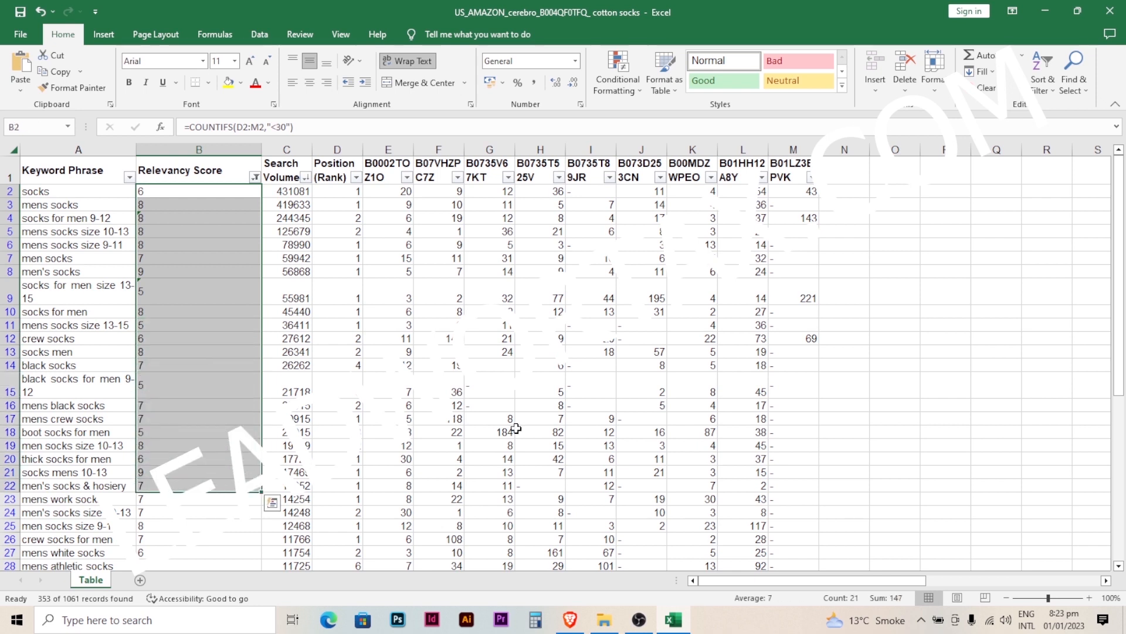
{"action": "left_click", "coordinate": [601, 431]}
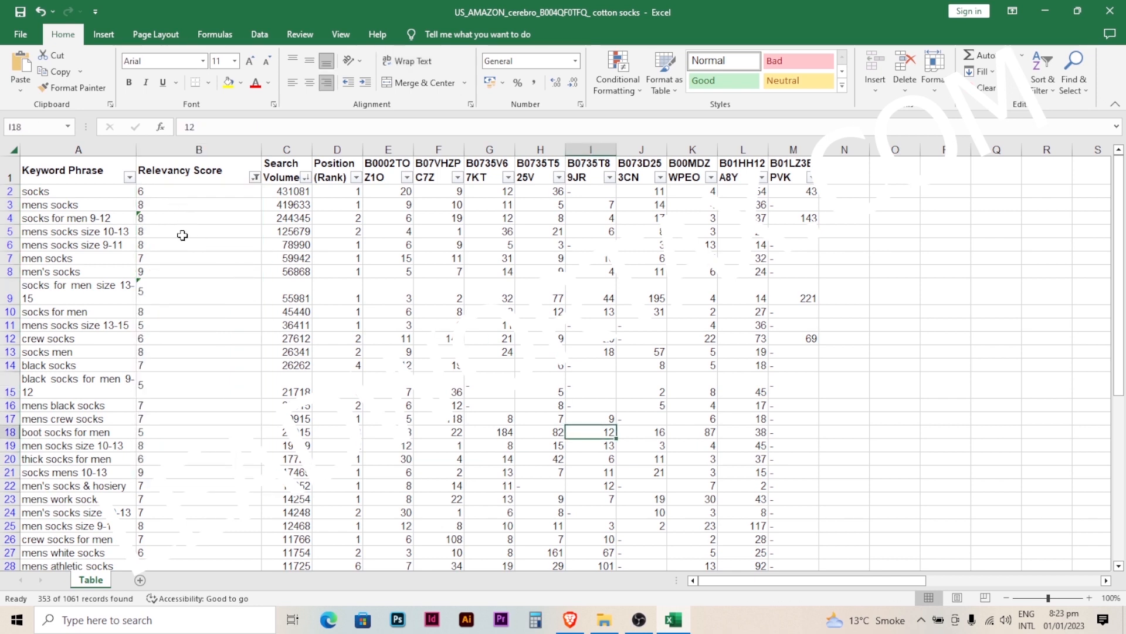
{"action": "left_click", "coordinate": [188, 270]}
{"action": "left_click", "coordinate": [278, 233]}
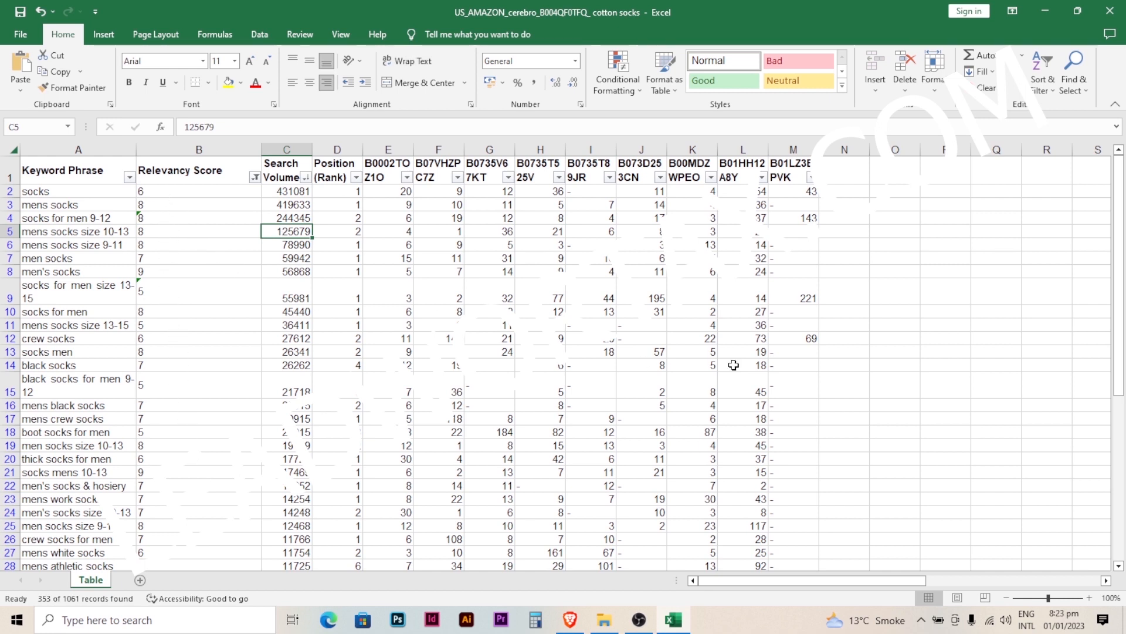
{"action": "left_click_drag", "start_coordinate": [1121, 214], "coordinate": [1122, 387]}
{"action": "left_click_drag", "start_coordinate": [1124, 445], "coordinate": [1122, 279]}
{"action": "left_click", "coordinate": [255, 177]}
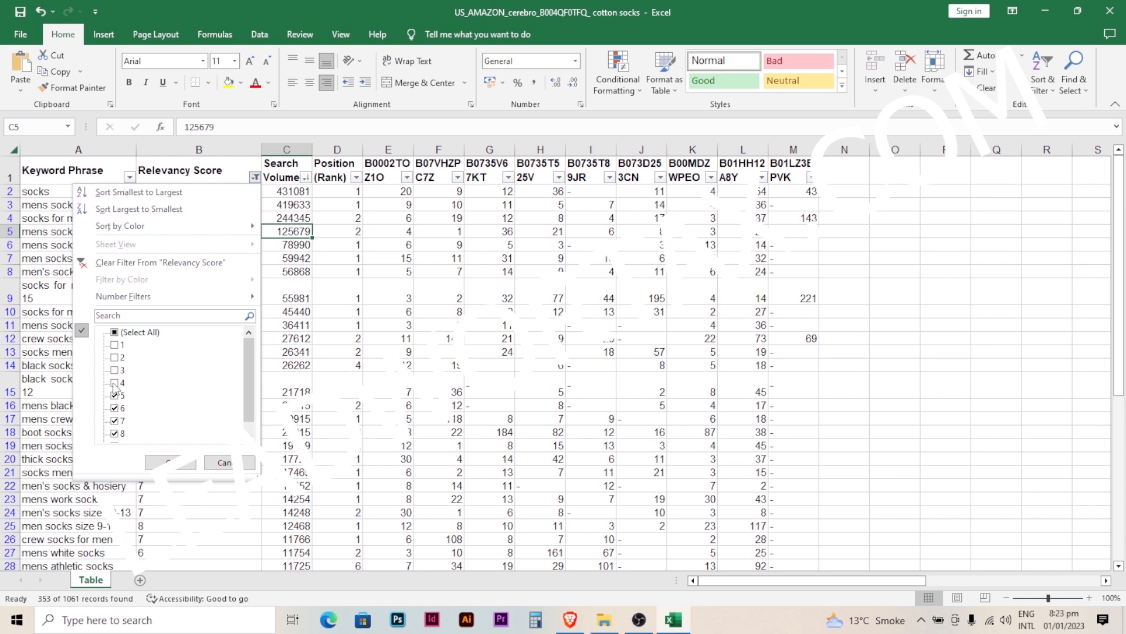
{"action": "left_click", "coordinate": [170, 463]}
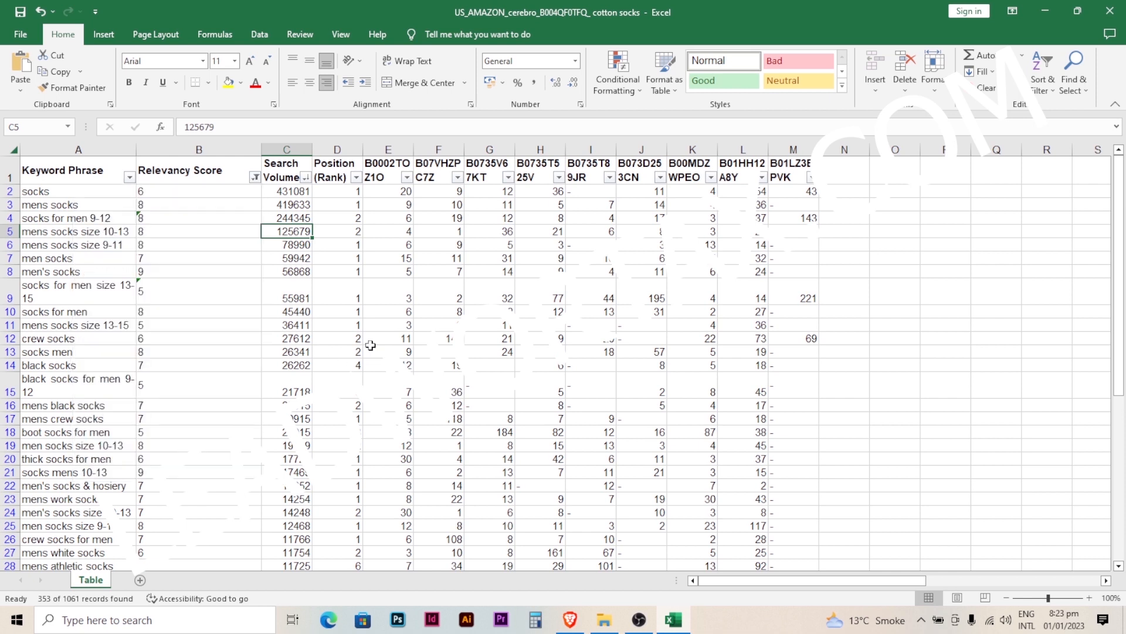
{"action": "left_click", "coordinate": [208, 261]}
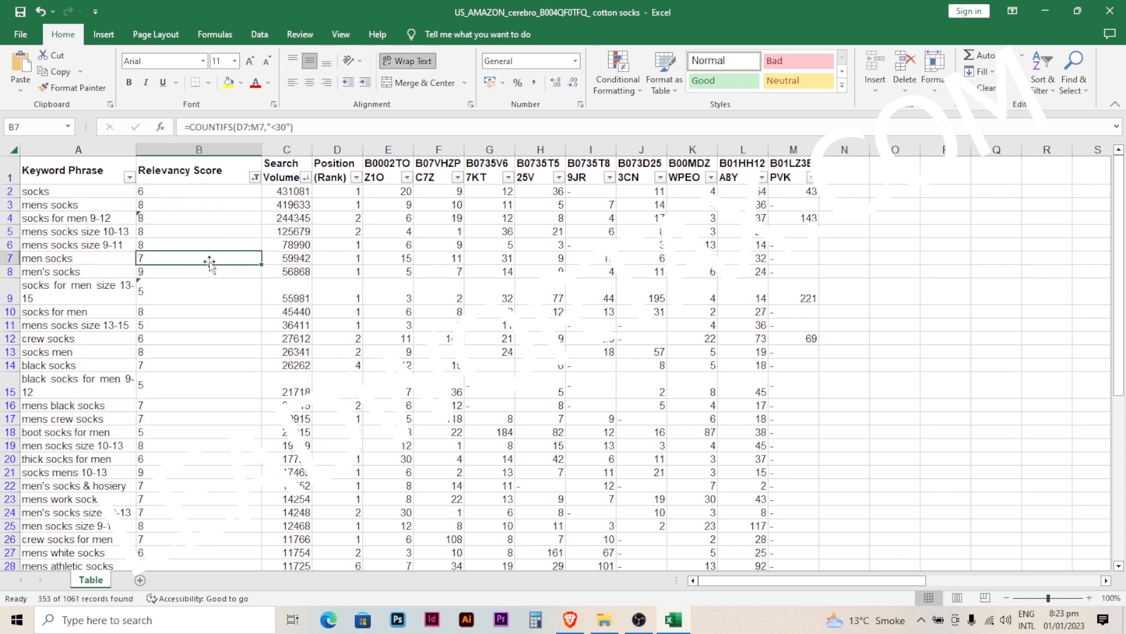
Widen the Keyword Phrase and Search Volume columns so their contents fit on one line.
{"action": "mouse_move", "coordinate": [1119, 209]}
{"action": "left_mouse_down"}
{"action": "mouse_move", "coordinate": [1120, 260]}
{"action": "mouse_move", "coordinate": [1120, 211]}
{"action": "left_mouse_up"}
{"action": "left_click_drag", "start_coordinate": [136, 149], "coordinate": [201, 149]}
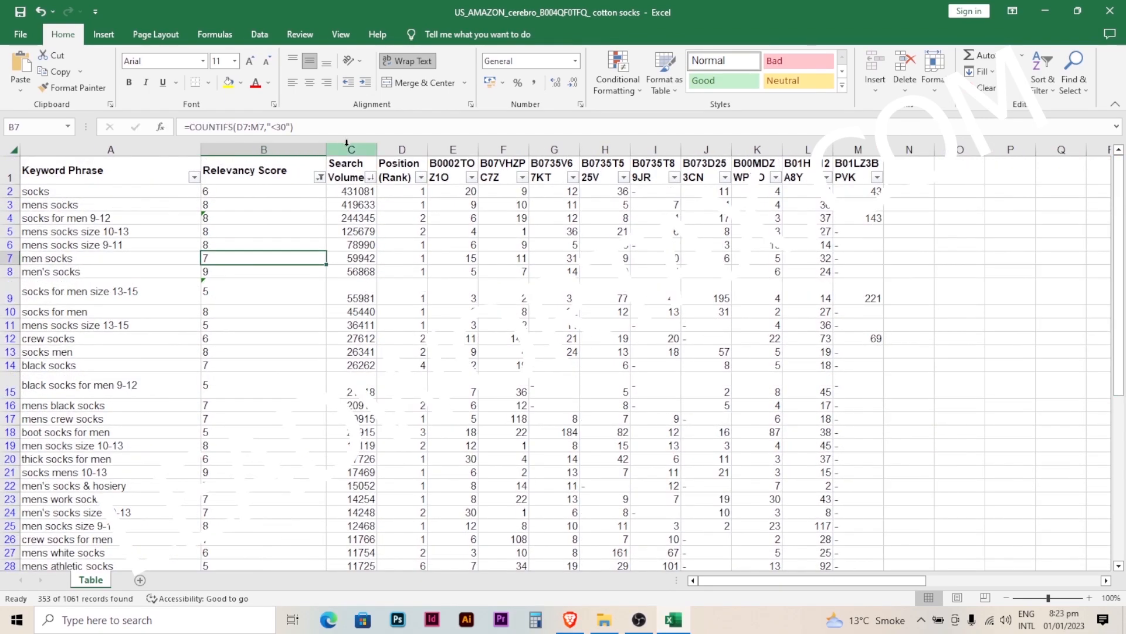
{"action": "left_click_drag", "start_coordinate": [377, 149], "coordinate": [425, 152]}
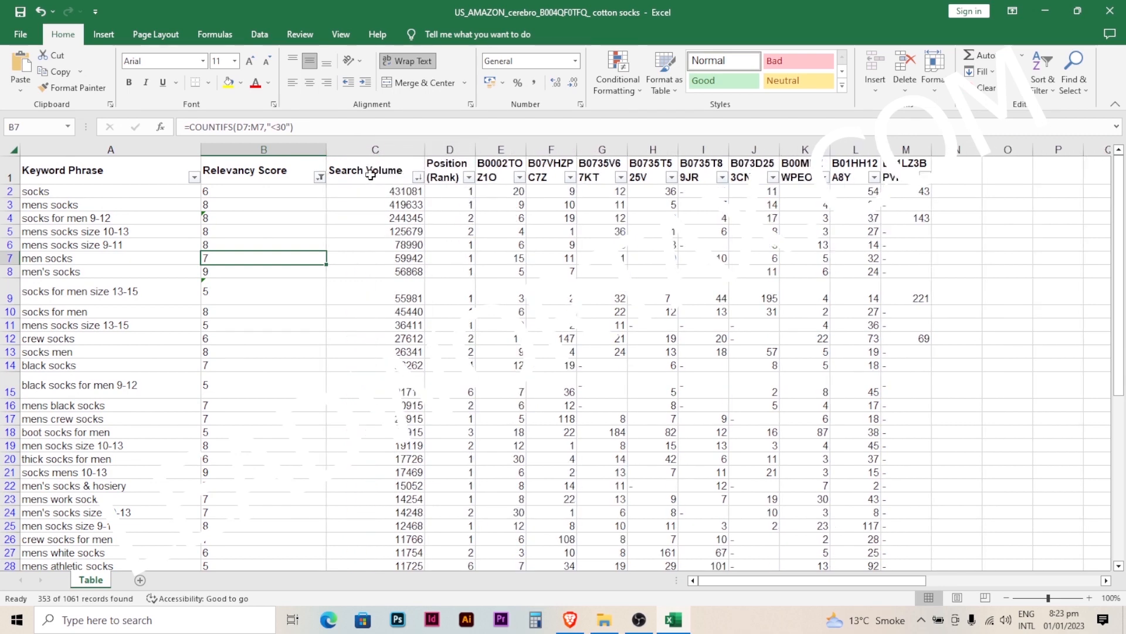
Highlight the top search volumes in C2:C12 and their matching keyword phrases in A2:A12 with yellow fill.
{"action": "left_click_drag", "start_coordinate": [365, 190], "coordinate": [365, 340]}
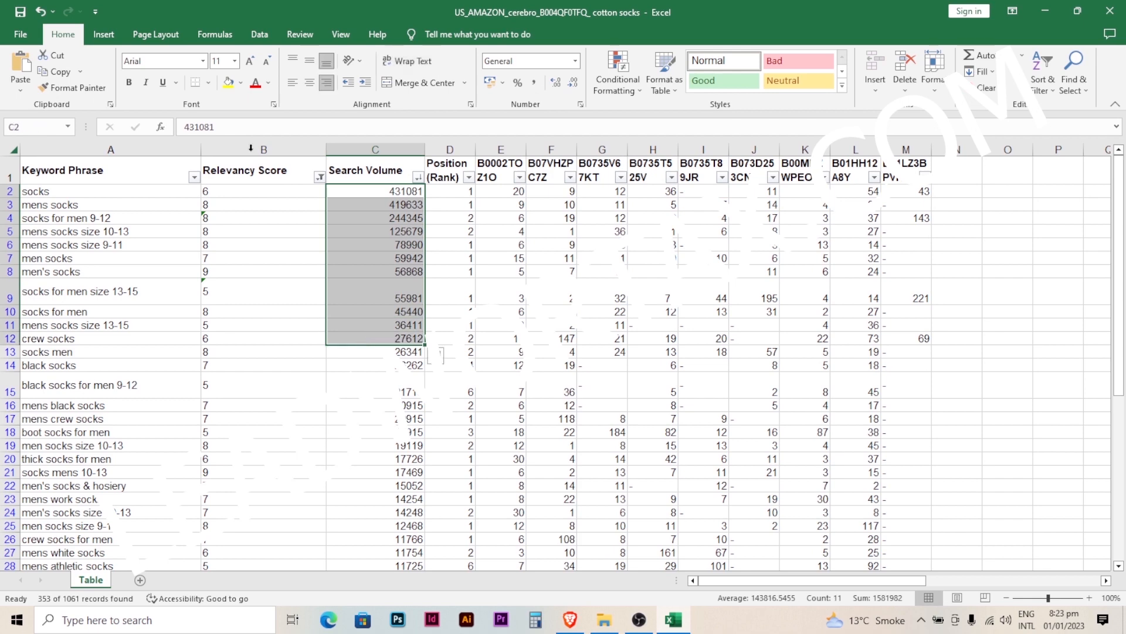
{"action": "left_click", "coordinate": [228, 83]}
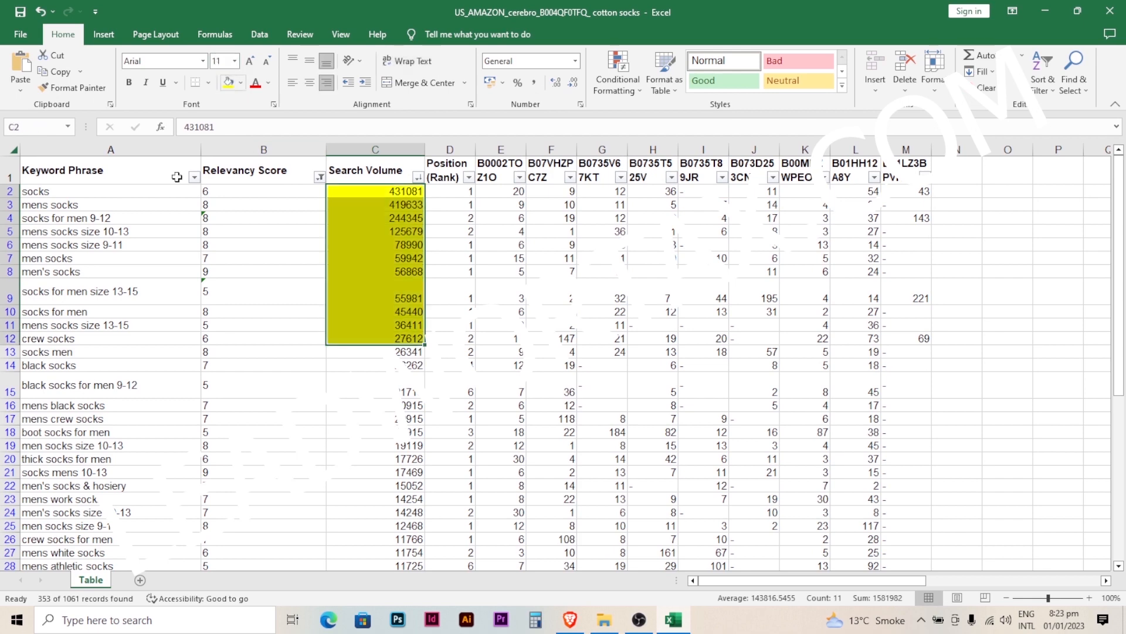
{"action": "left_click", "coordinate": [140, 246]}
{"action": "left_click_drag", "start_coordinate": [117, 189], "coordinate": [179, 498]}
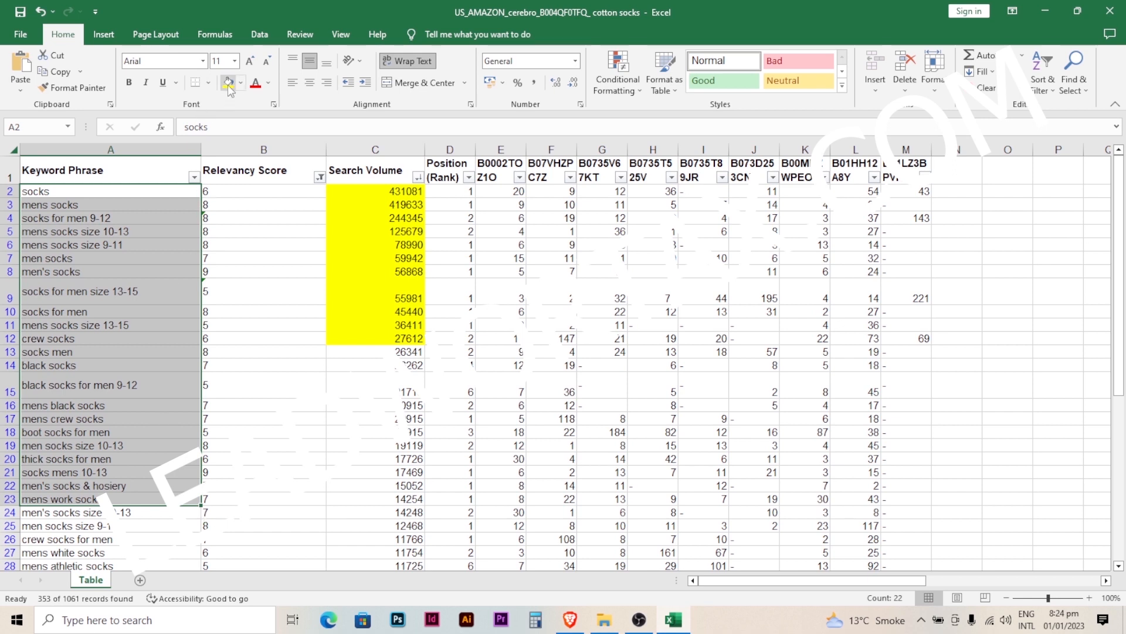
{"action": "left_click", "coordinate": [107, 339]}
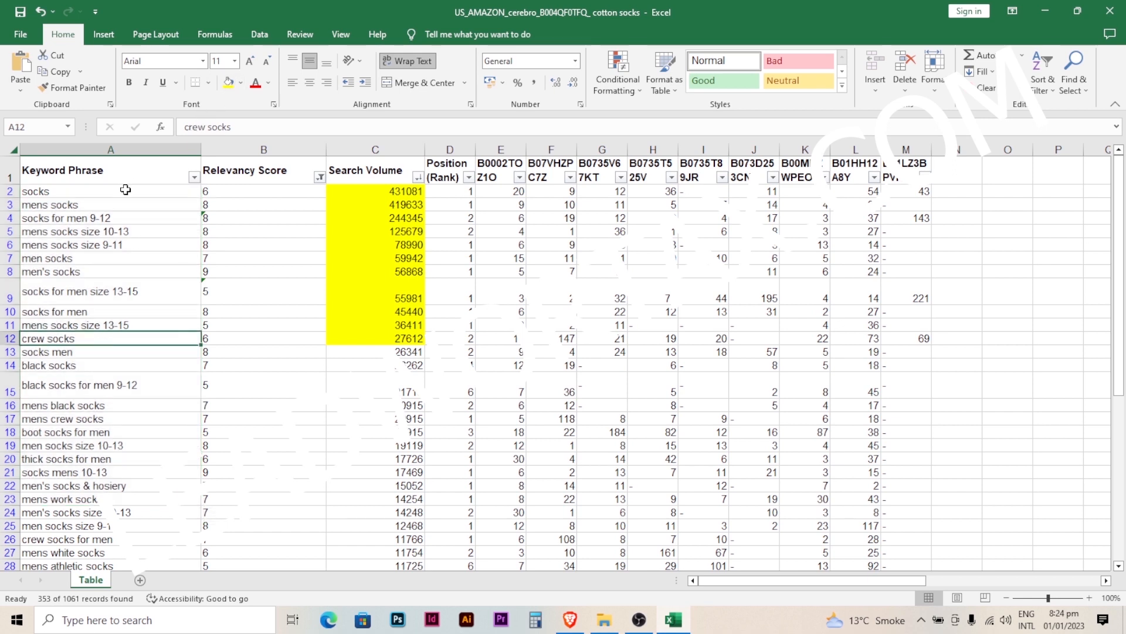
{"action": "left_click_drag", "start_coordinate": [126, 189], "coordinate": [147, 336]}
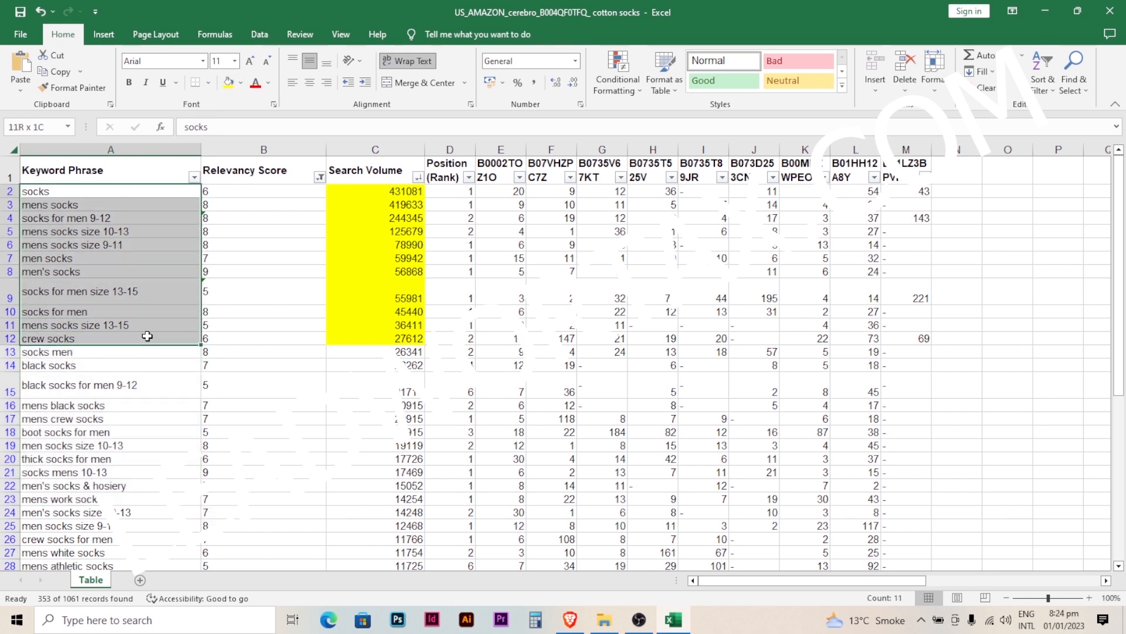
{"action": "left_click", "coordinate": [228, 84]}
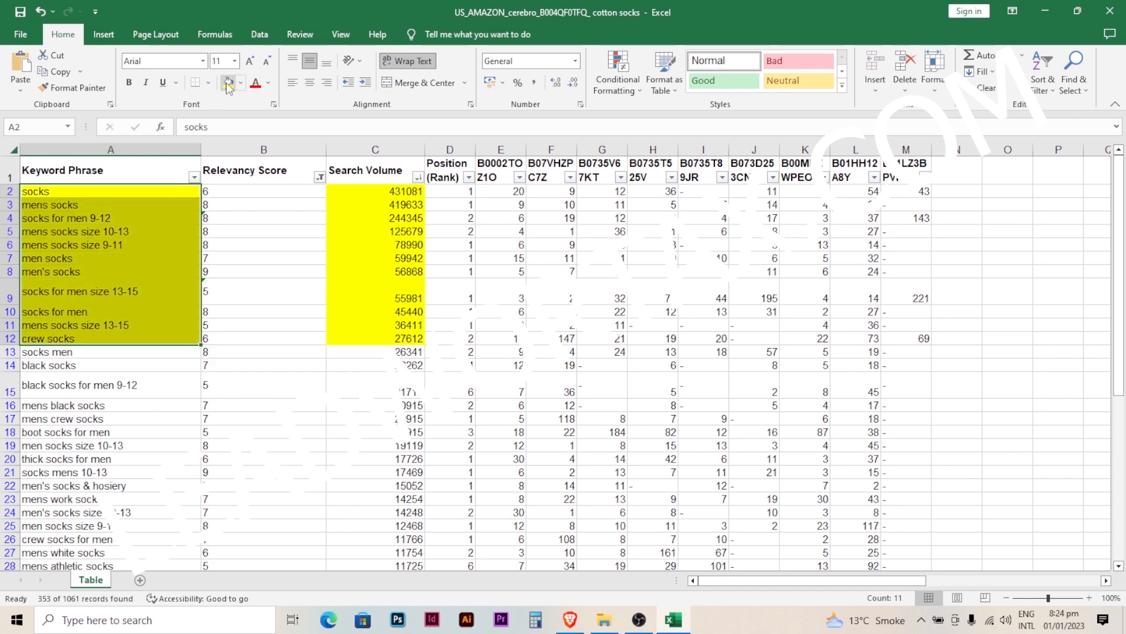
{"action": "left_click", "coordinate": [160, 270]}
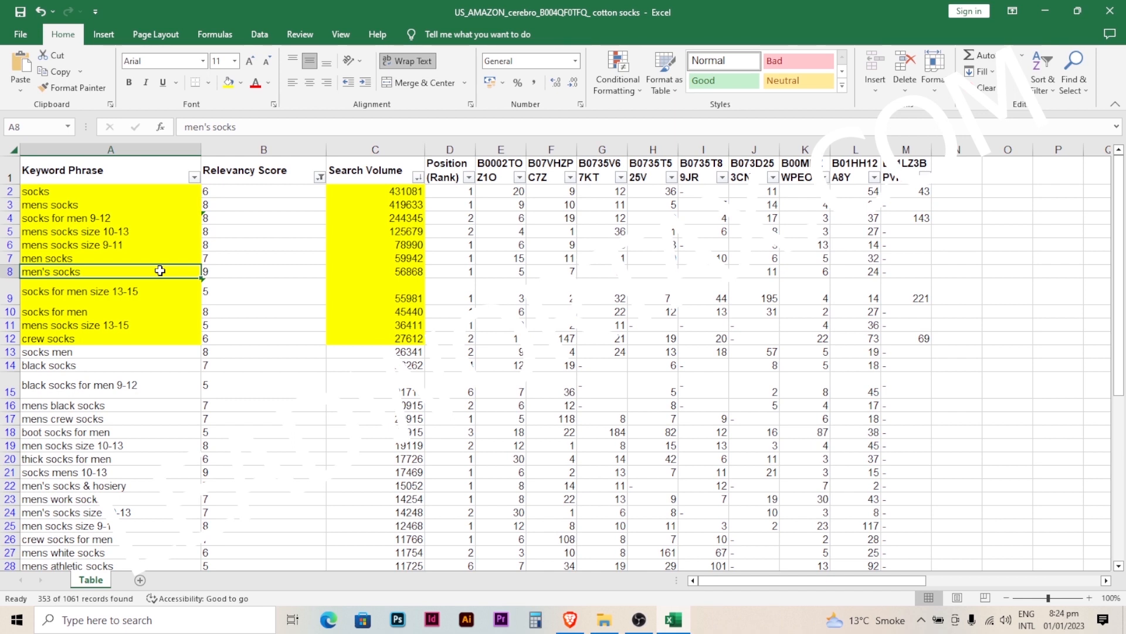
{"action": "left_click", "coordinate": [119, 233]}
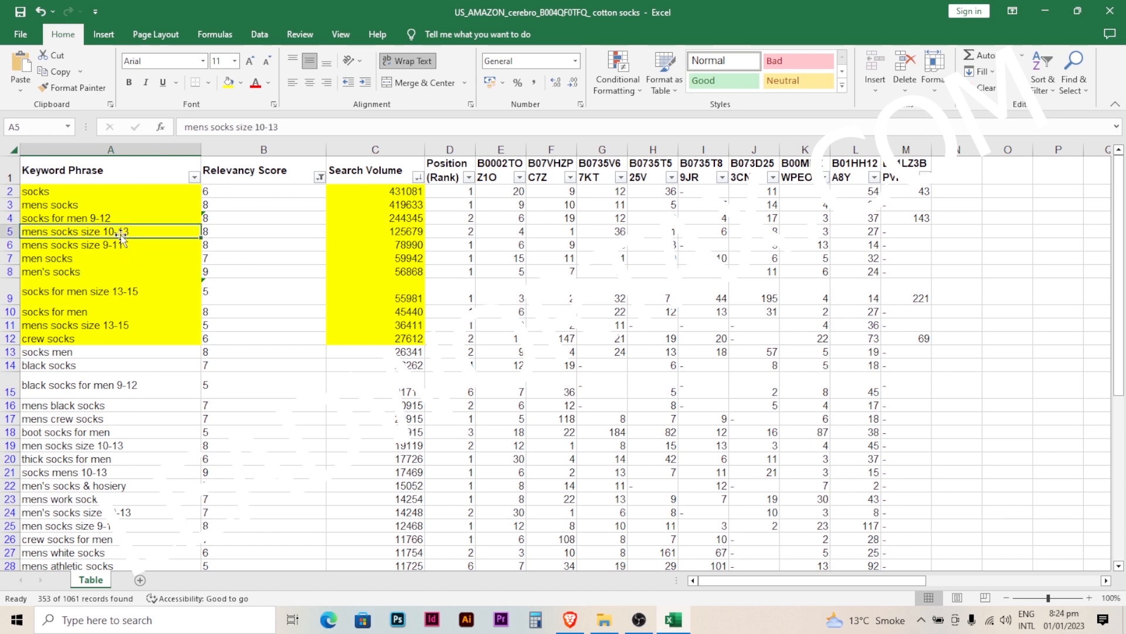
{"action": "left_click", "coordinate": [229, 304]}
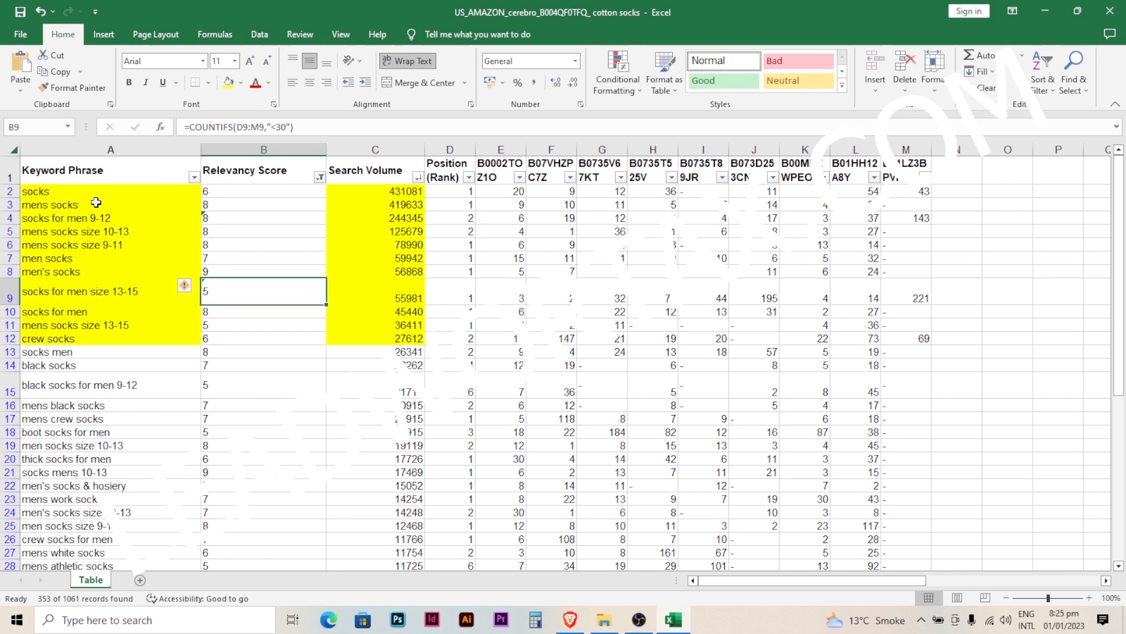
{"action": "left_click", "coordinate": [358, 375]}
{"action": "key", "text": "ctrl+c"}
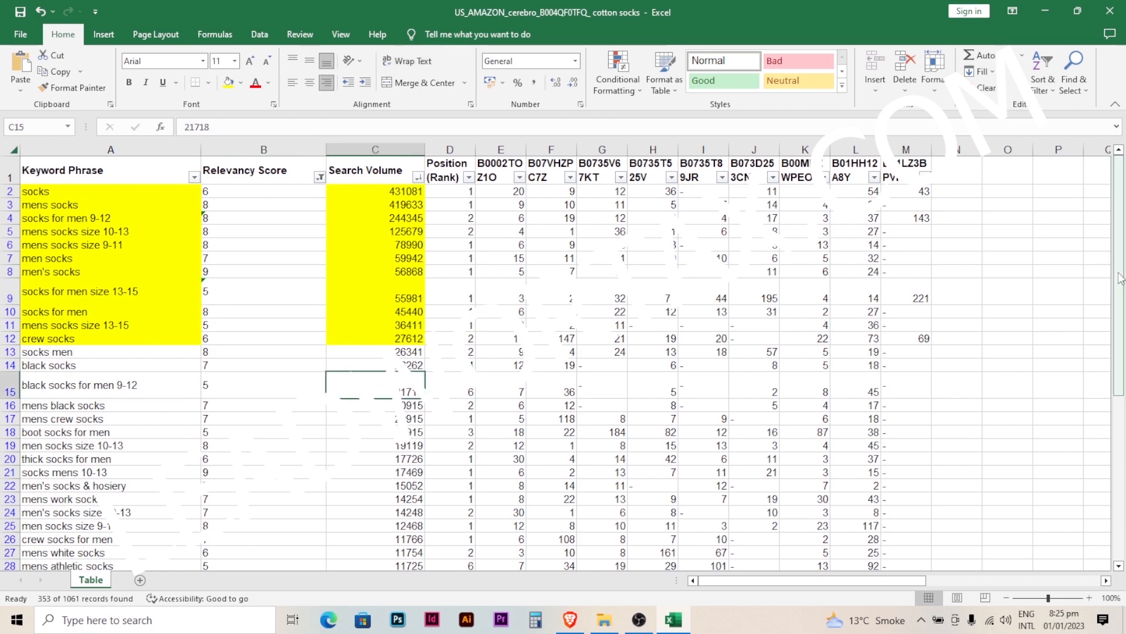
{"action": "left_click_drag", "start_coordinate": [1121, 279], "coordinate": [1121, 252]}
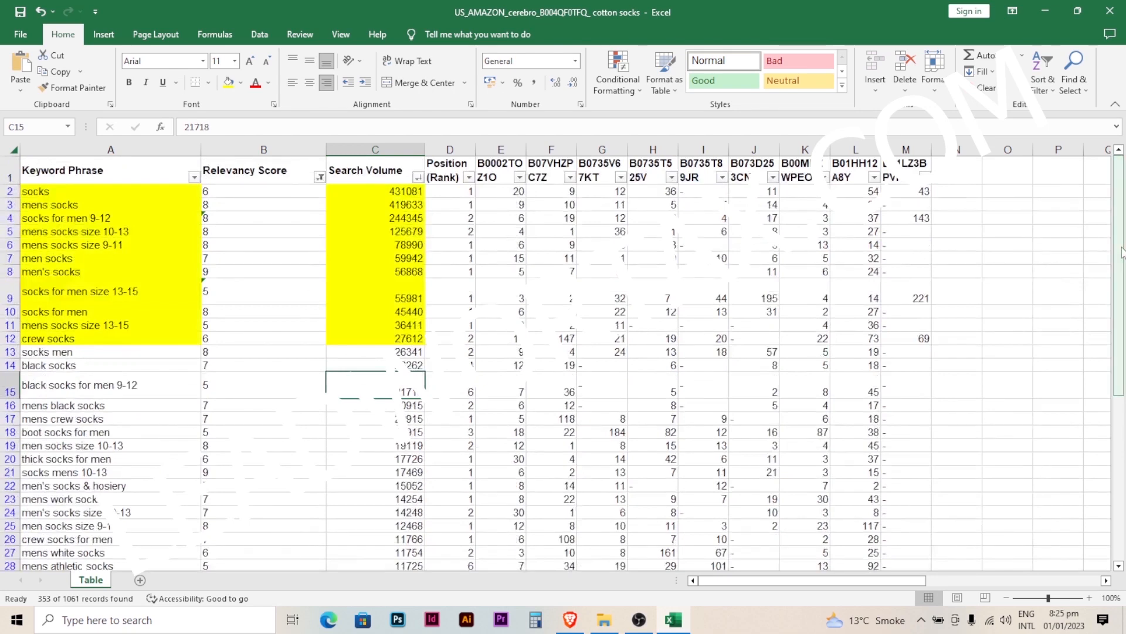